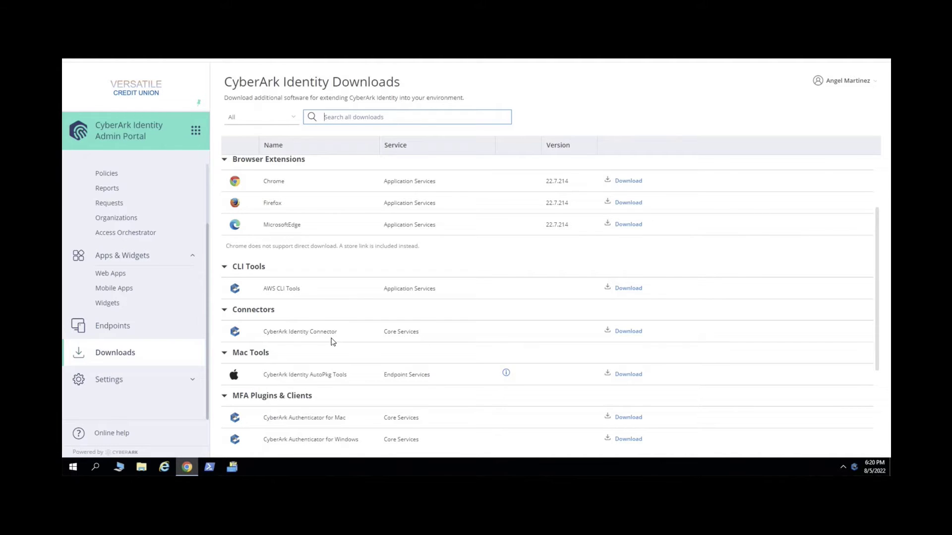
Download the CyberArk Identity Connector package from the Admin Portal's Downloads page
{"action": "left_click", "coordinate": [631, 336]}
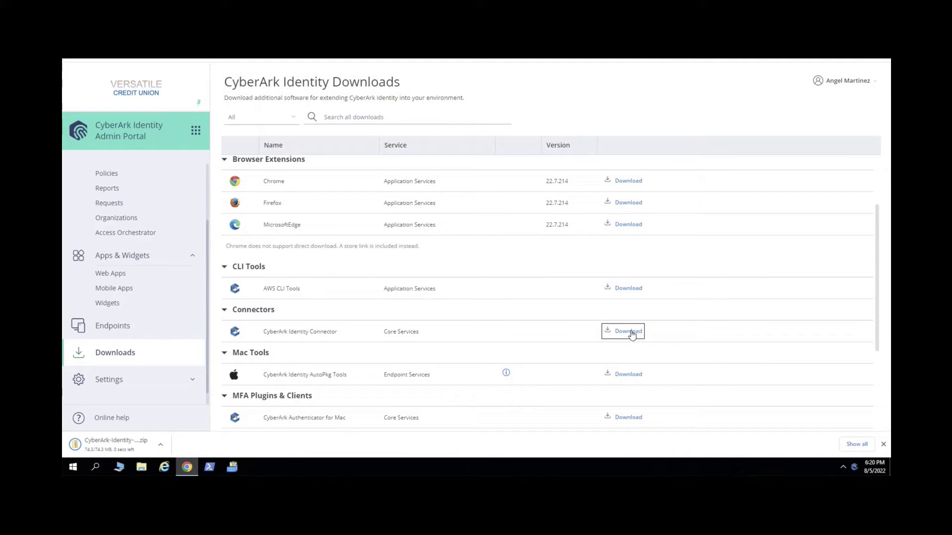
Extract all files from the downloaded connector zip in the Downloads folder
{"action": "left_click", "coordinate": [160, 445]}
{"action": "left_click", "coordinate": [198, 386]}
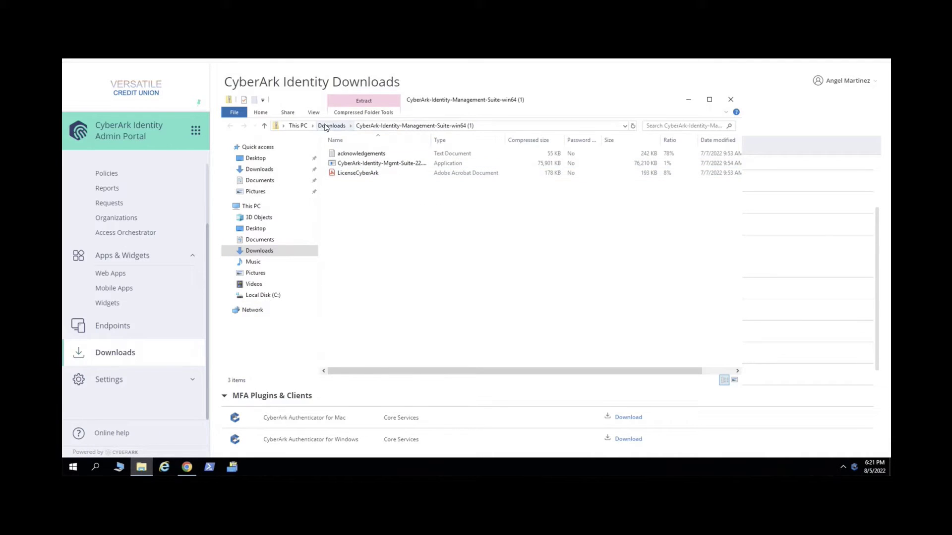
{"action": "left_click", "coordinate": [326, 126]}
{"action": "right_click", "coordinate": [412, 174]}
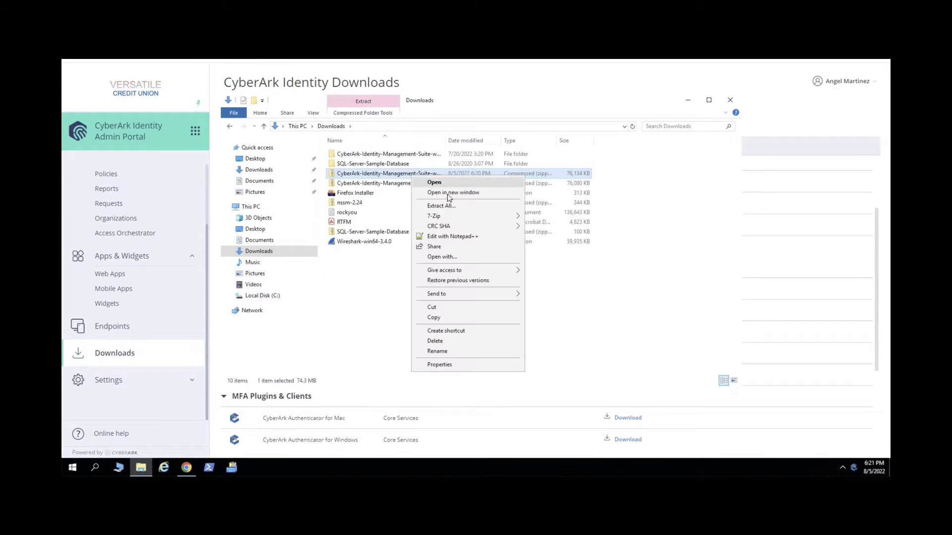
{"action": "left_click", "coordinate": [454, 206]}
{"action": "left_click", "coordinate": [561, 332]}
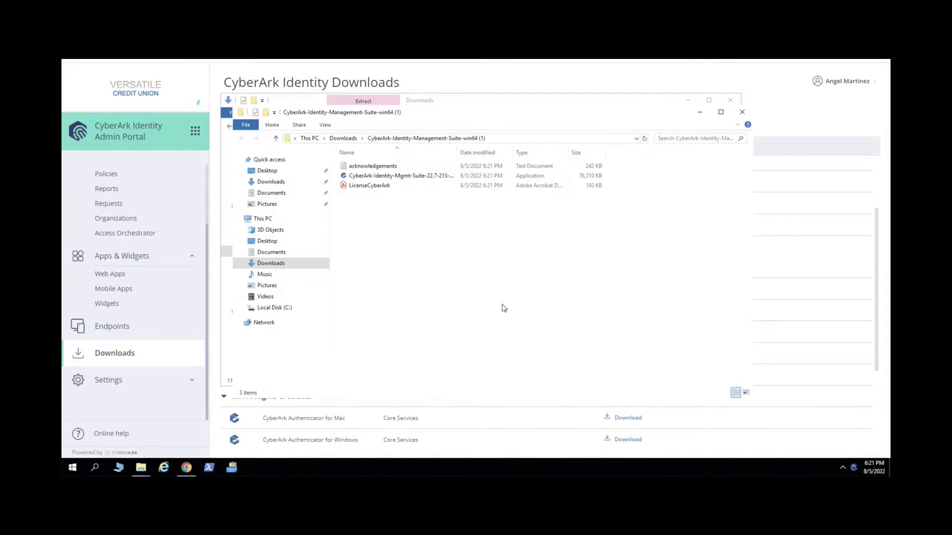
Run the Identity Management Suite installer and install the connector, accepting the license terms
{"action": "double_click", "coordinate": [414, 177]}
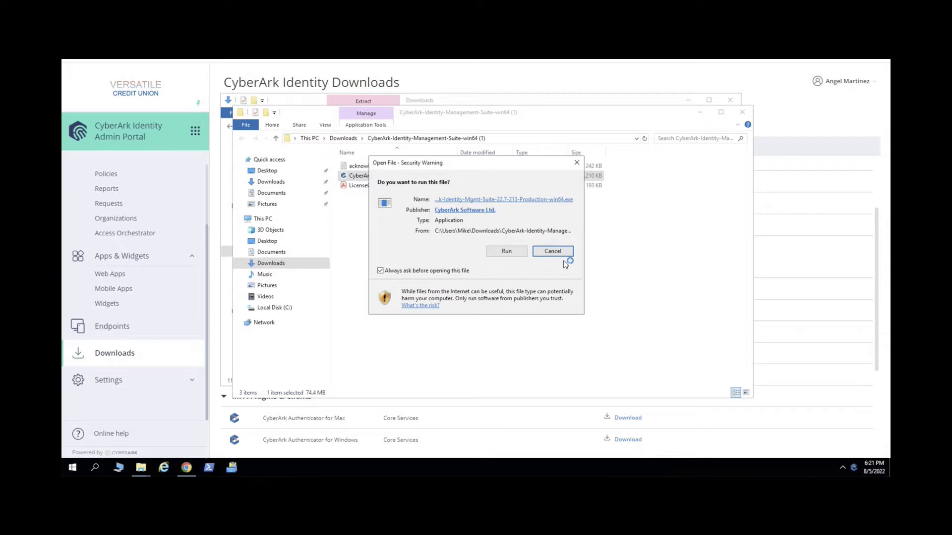
{"action": "left_click", "coordinate": [511, 251]}
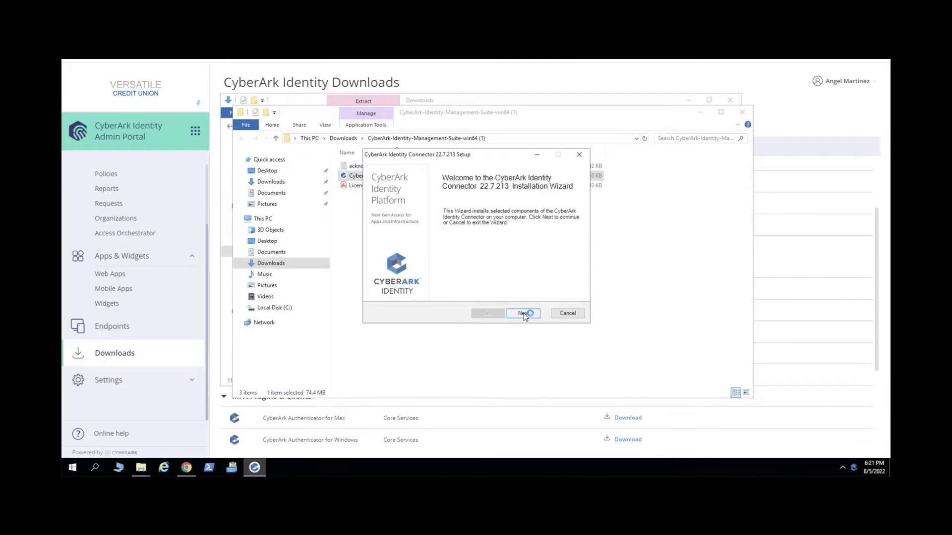
{"action": "left_click", "coordinate": [525, 314]}
{"action": "left_click", "coordinate": [448, 292]}
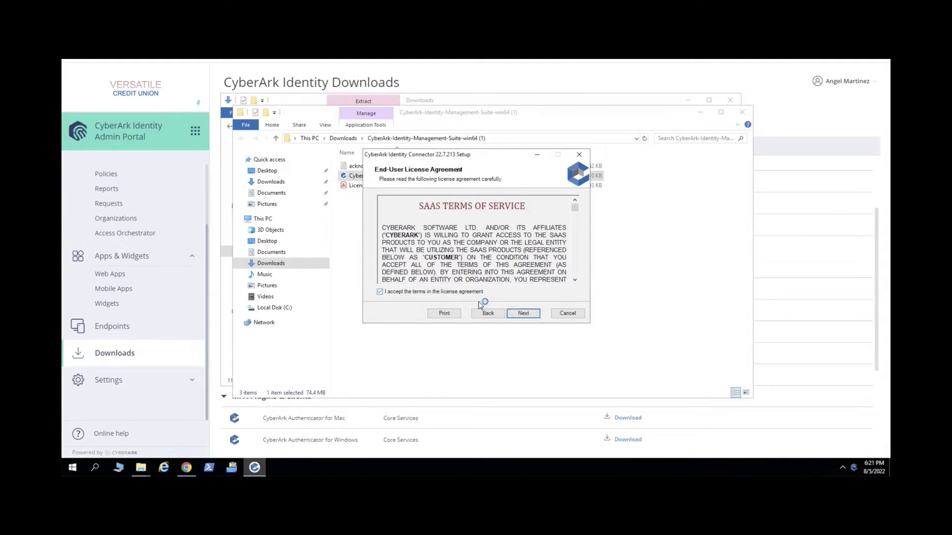
{"action": "left_click", "coordinate": [523, 313]}
{"action": "left_click", "coordinate": [523, 314]}
{"action": "left_click", "coordinate": [524, 314]}
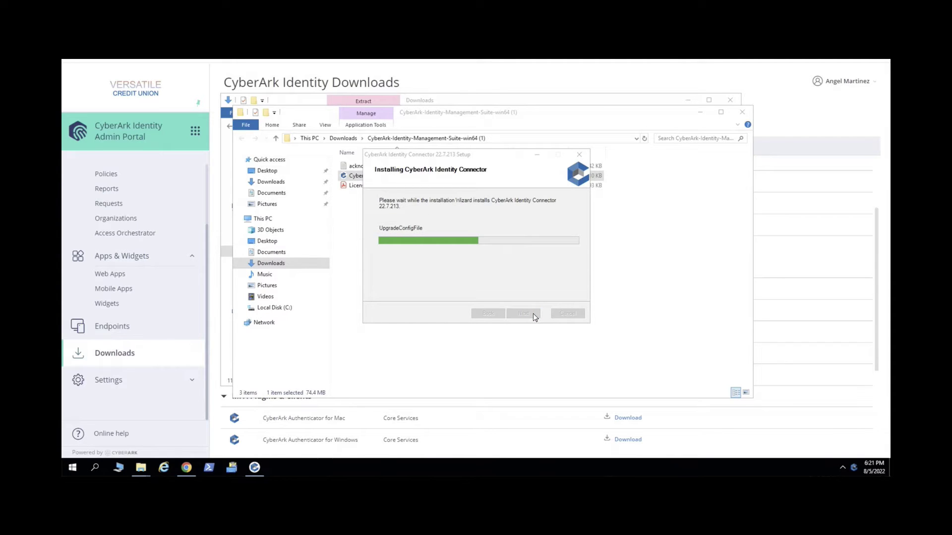
{"action": "left_click", "coordinate": [533, 313]}
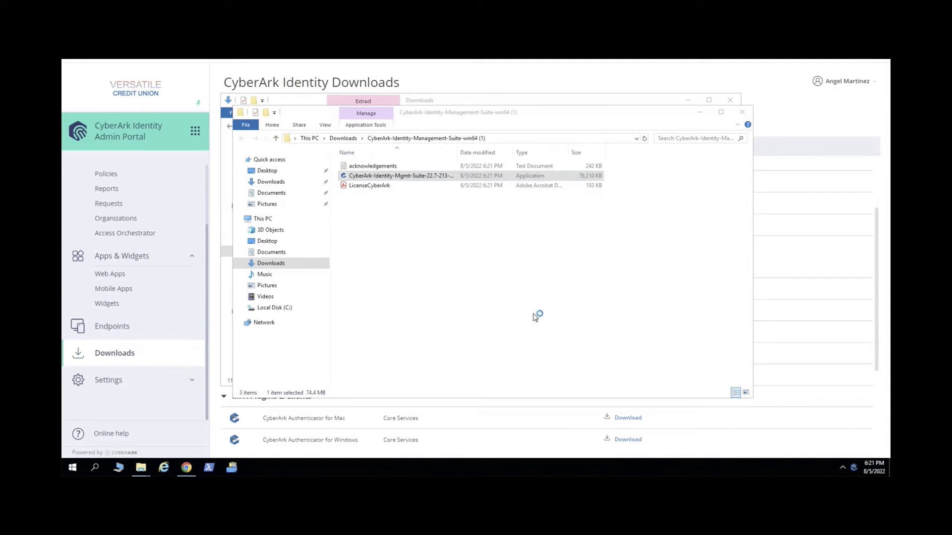
Register the connector with the admin credentials, monitor domain CYBR.COM, and pass the connection test
{"action": "left_click", "coordinate": [522, 314]}
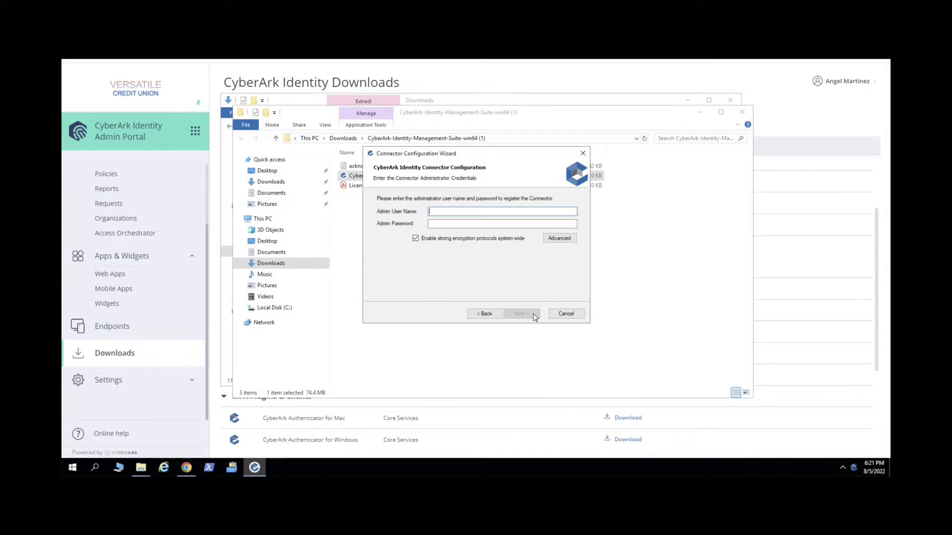
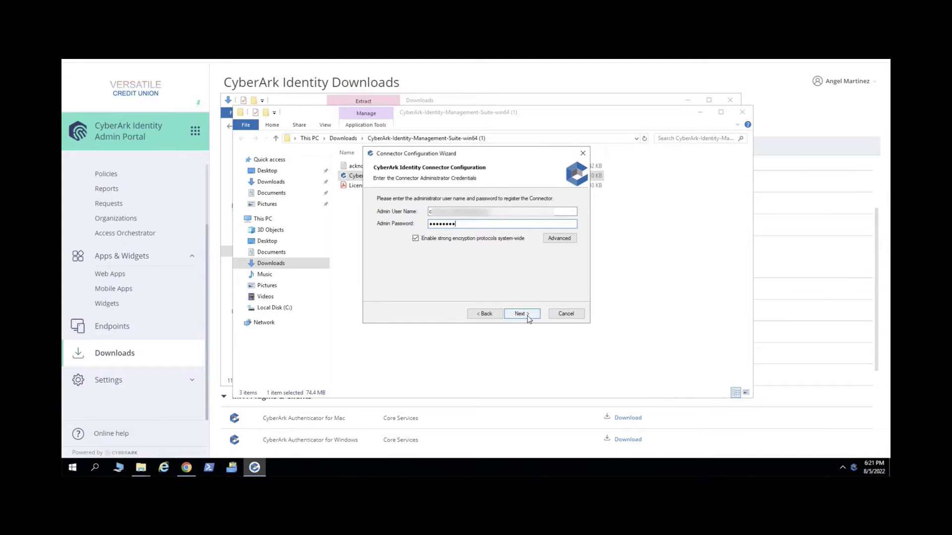
{"action": "left_click", "coordinate": [527, 317]}
{"action": "left_click", "coordinate": [528, 317]}
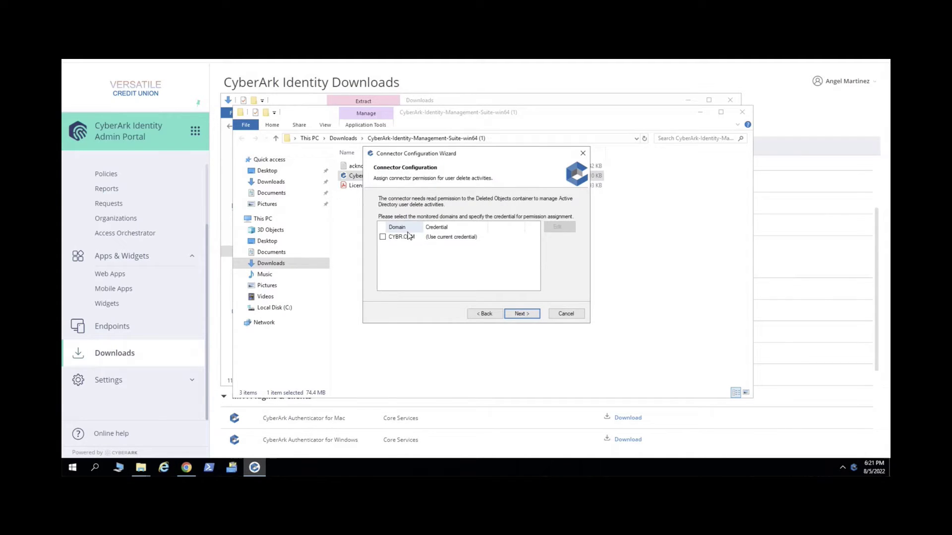
{"action": "left_click", "coordinate": [408, 237]}
{"action": "left_click", "coordinate": [382, 237]}
{"action": "left_click", "coordinate": [521, 314]}
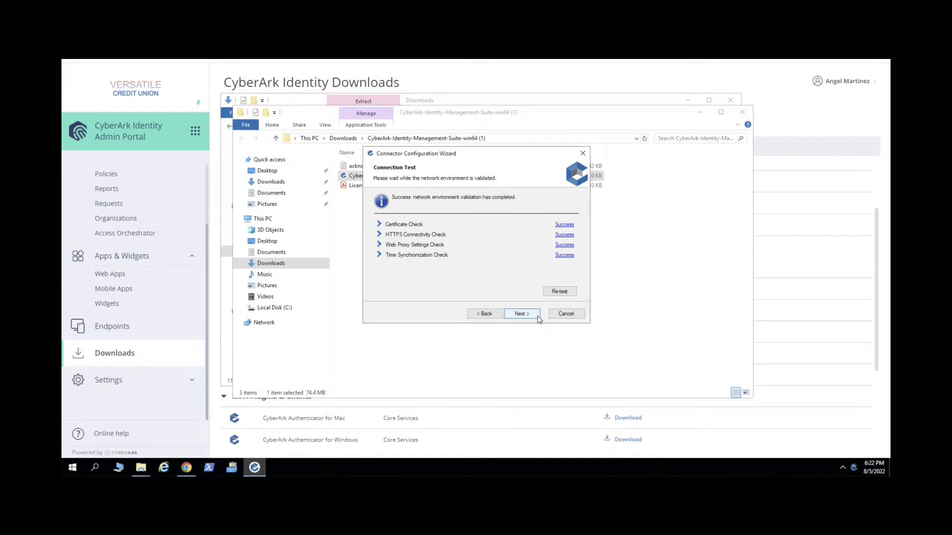
{"action": "left_click", "coordinate": [522, 314]}
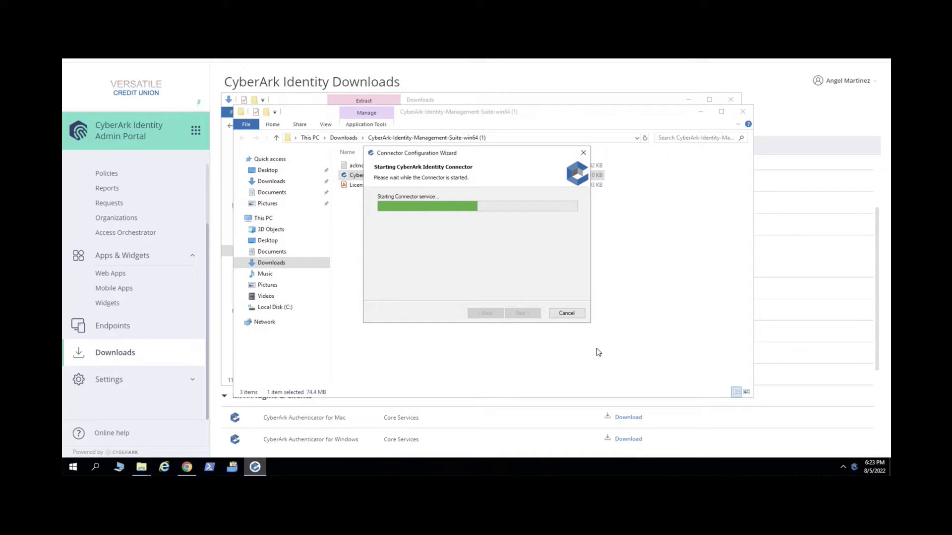
{"action": "left_click", "coordinate": [523, 313]}
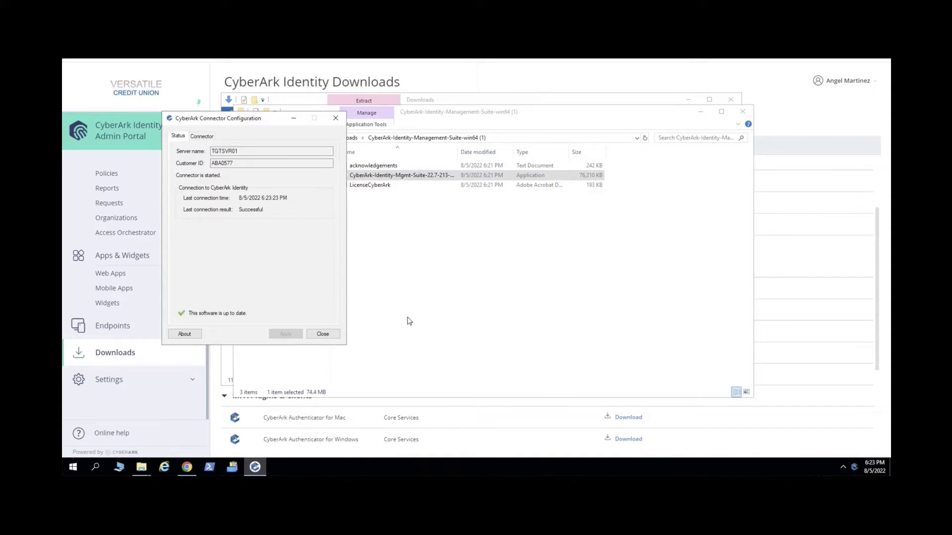
{"action": "left_click", "coordinate": [322, 334]}
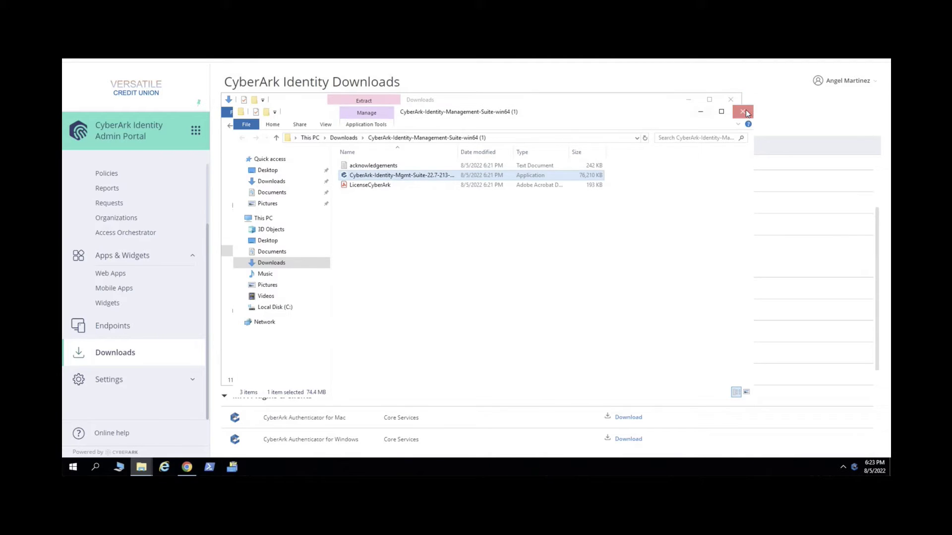
Close the Explorer windows, then enable incoming RADIUS on port 1812 for connector TGTSVR01 and save
{"action": "left_click", "coordinate": [742, 111]}
{"action": "left_click", "coordinate": [732, 100]}
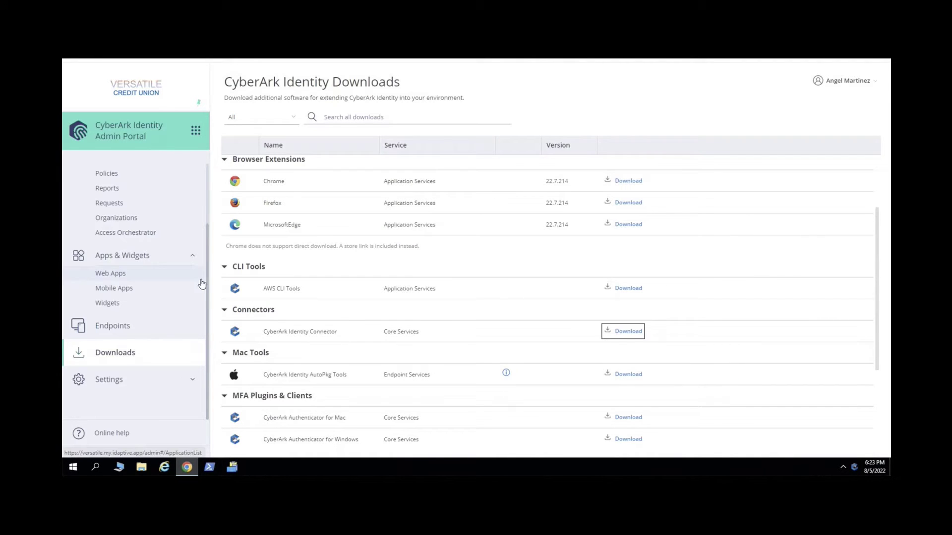
{"action": "left_click", "coordinate": [161, 380]}
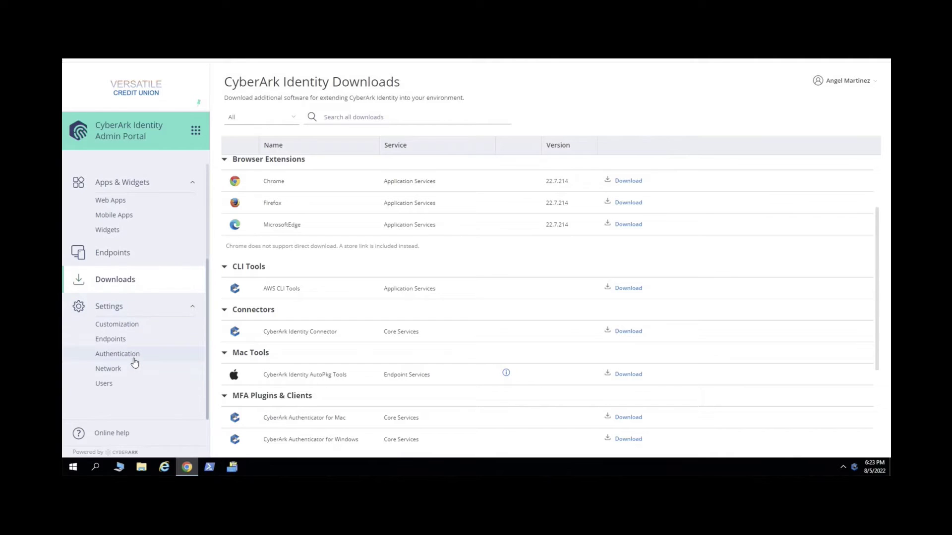
{"action": "left_click", "coordinate": [133, 368]}
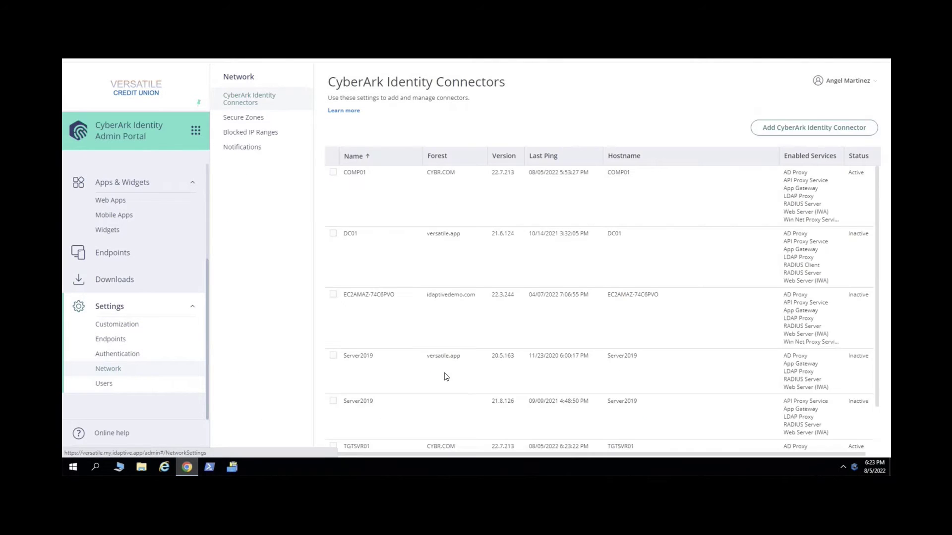
{"action": "scroll", "coordinate": [452, 374], "scroll_direction": "down", "scroll_amount": 1}
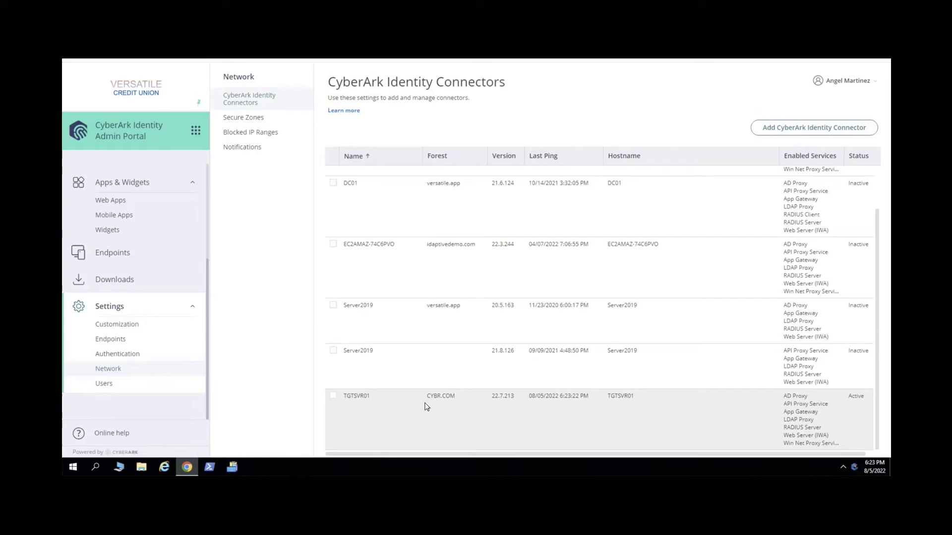
{"action": "left_click", "coordinate": [432, 404]}
{"action": "left_click", "coordinate": [355, 170]}
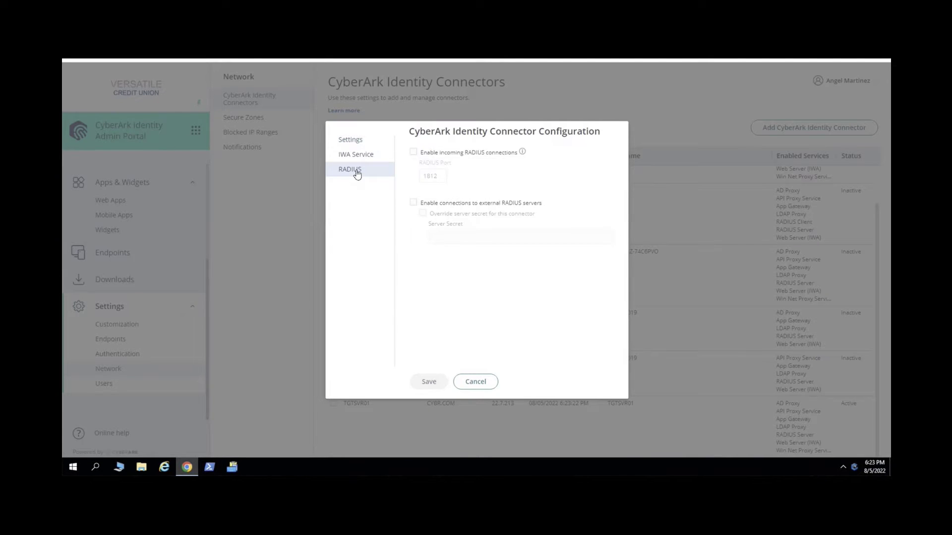
{"action": "left_click", "coordinate": [413, 152]}
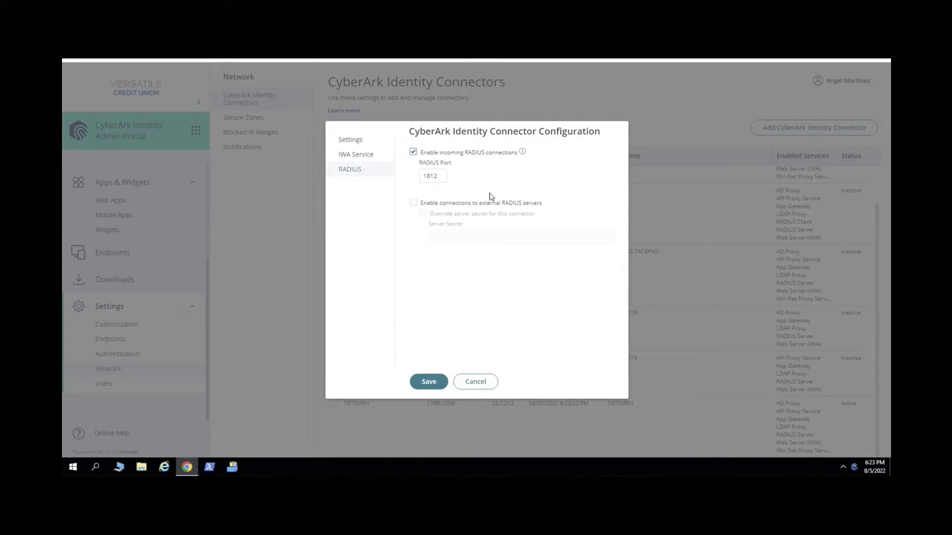
{"action": "left_click", "coordinate": [428, 382]}
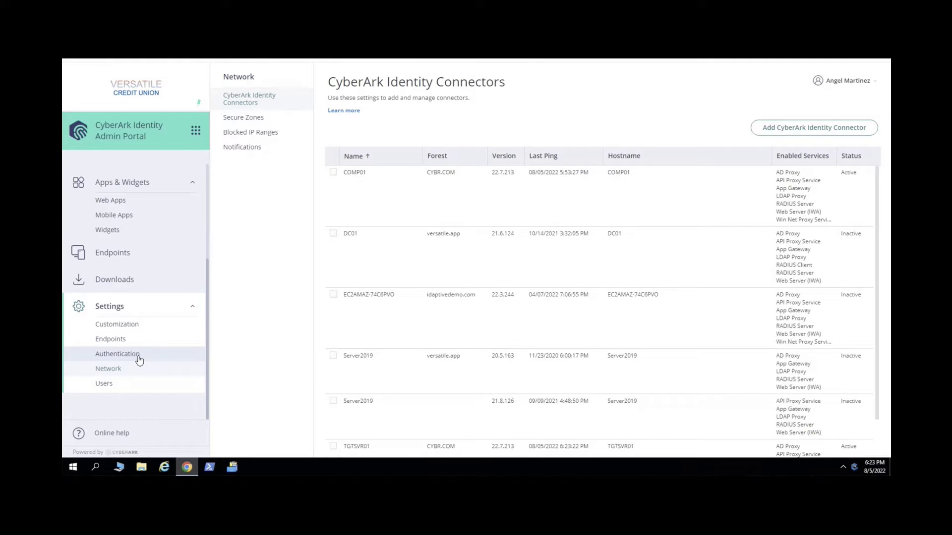
On the RADIUS Connections page, add client 'Vault' at 10.0.0.10 with its shared secret
{"action": "left_click", "coordinate": [138, 357]}
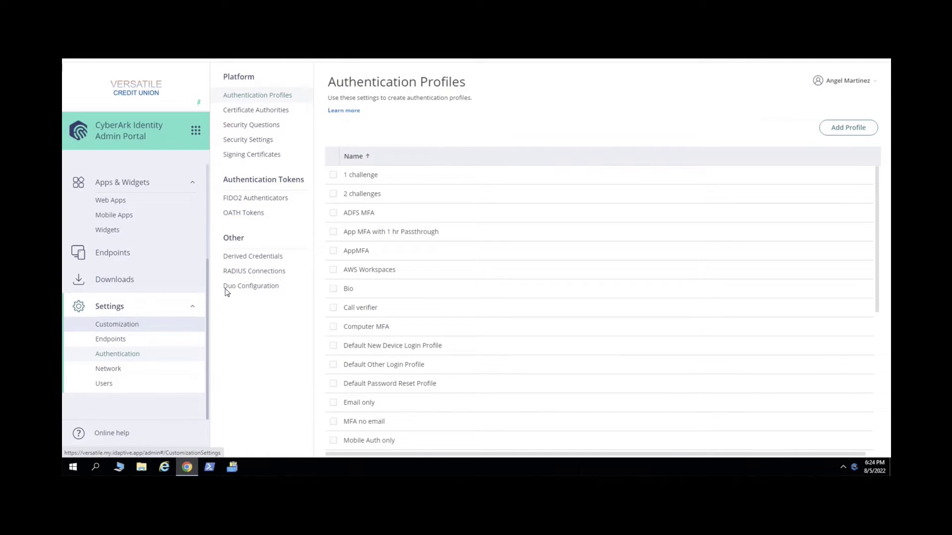
{"action": "left_click", "coordinate": [278, 272]}
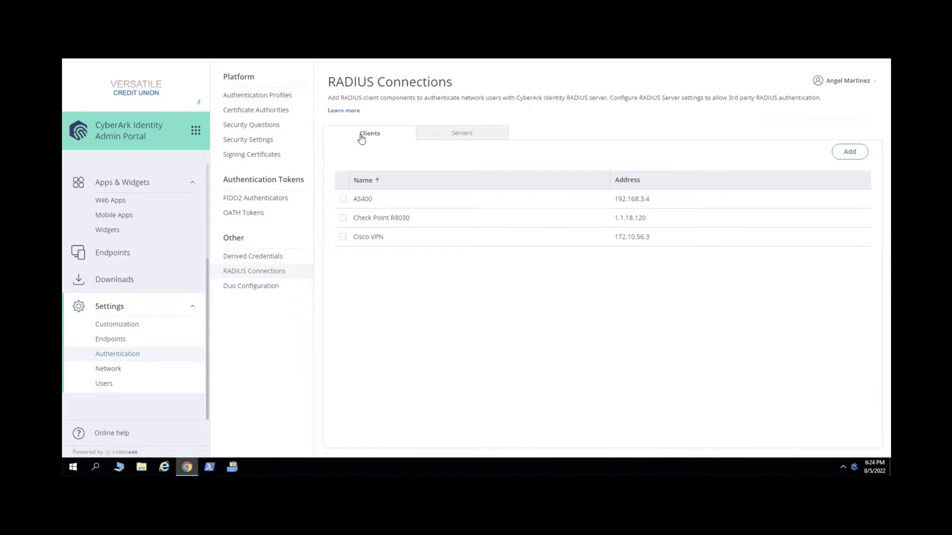
{"action": "left_click", "coordinate": [850, 151]}
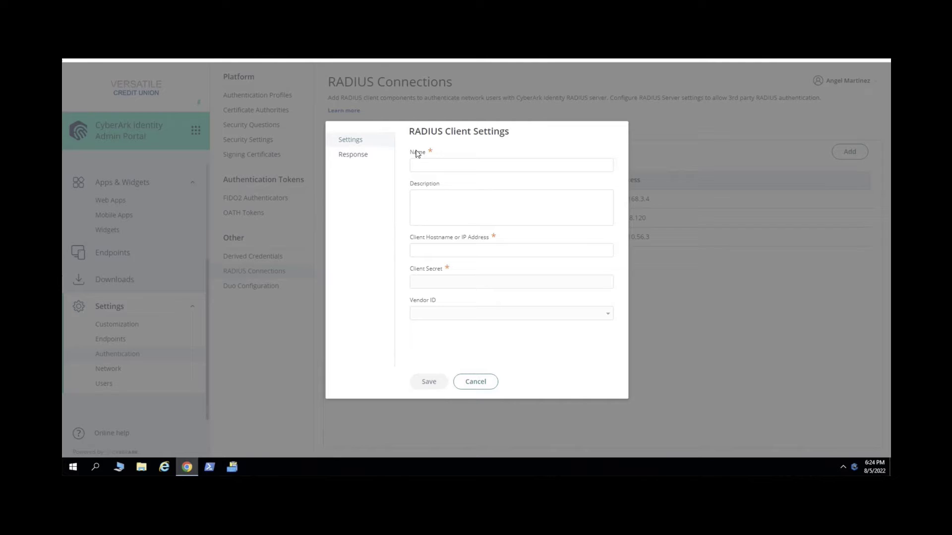
{"action": "left_click", "coordinate": [442, 168]}
{"action": "type", "text": "V"}
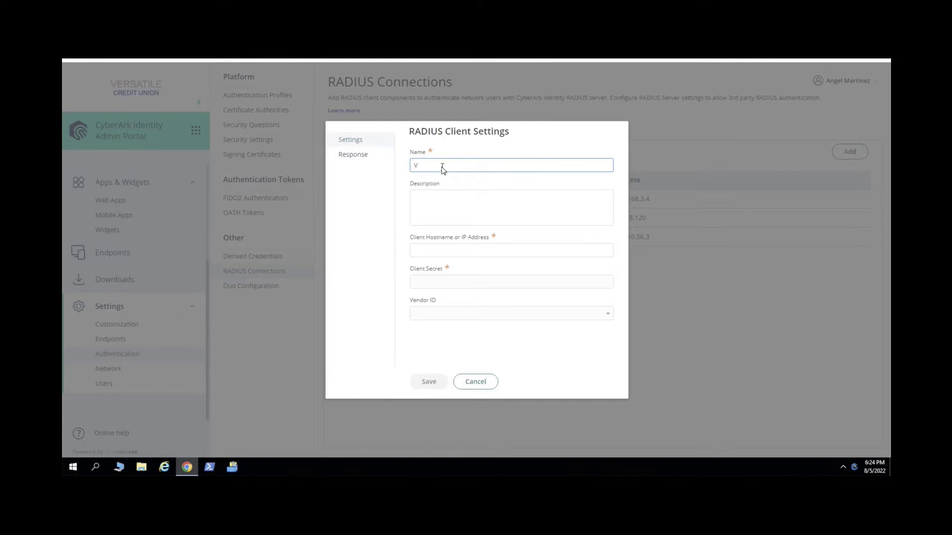
{"action": "type", "text": "ault"}
{"action": "left_click", "coordinate": [462, 251]}
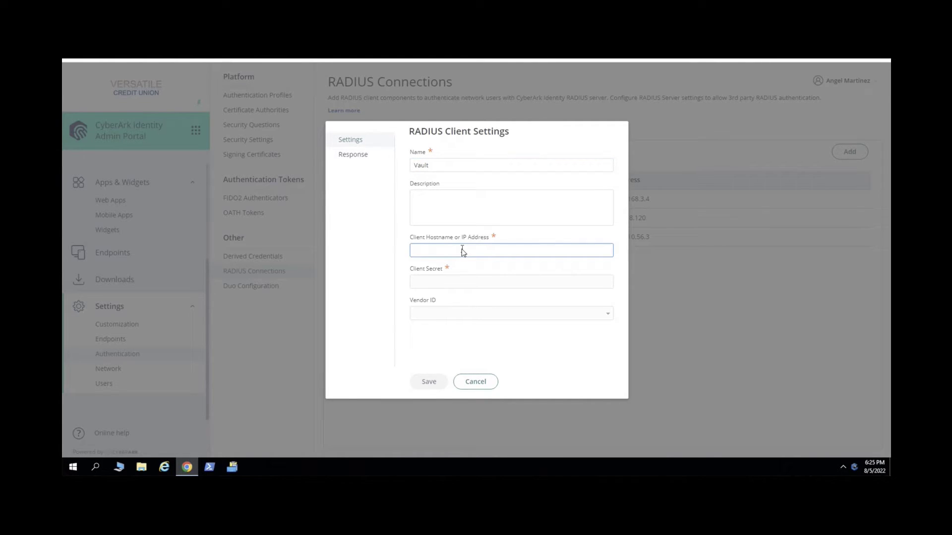
{"action": "type", "text": "10.0.0.10"}
{"action": "left_click", "coordinate": [468, 282]}
{"action": "type", "text": "12345"}
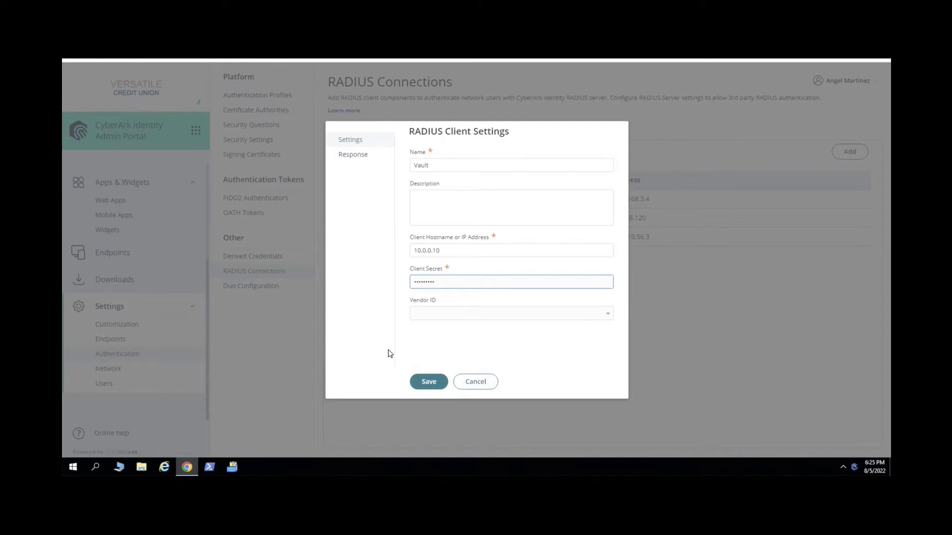
{"action": "left_click", "coordinate": [429, 384]}
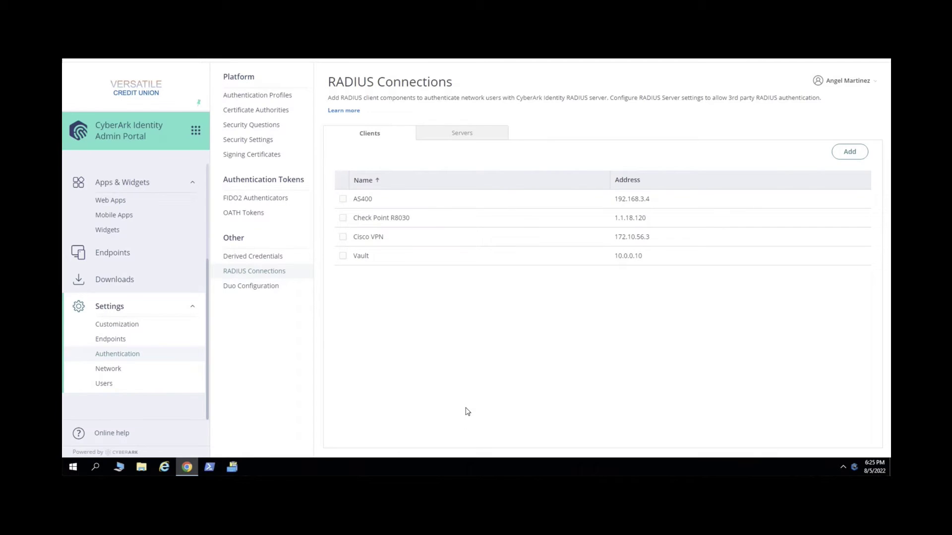
In the Default Policy's RADIUS settings, set Allow RADIUS client connections to Yes and require an authentication challenge
{"action": "scroll", "coordinate": [159, 238], "scroll_direction": "up", "scroll_amount": 3}
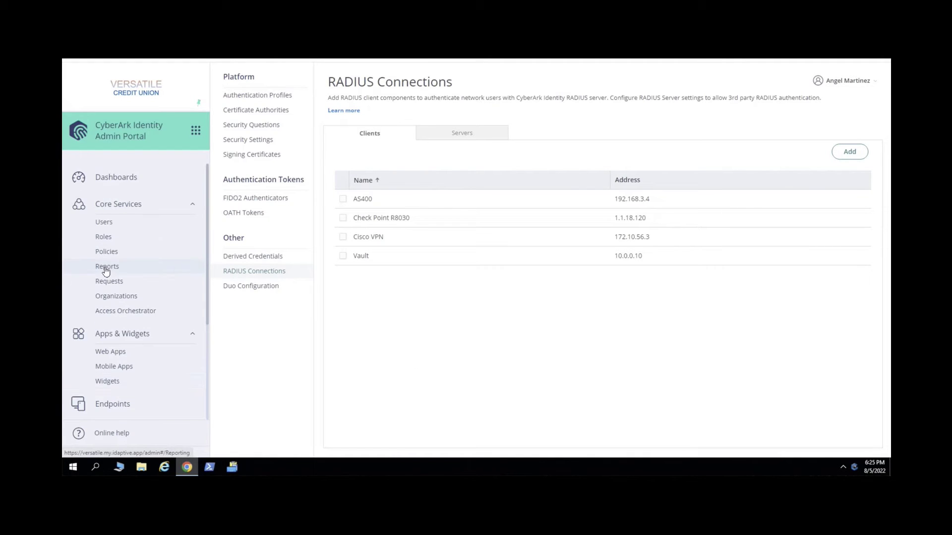
{"action": "left_click", "coordinate": [119, 254]}
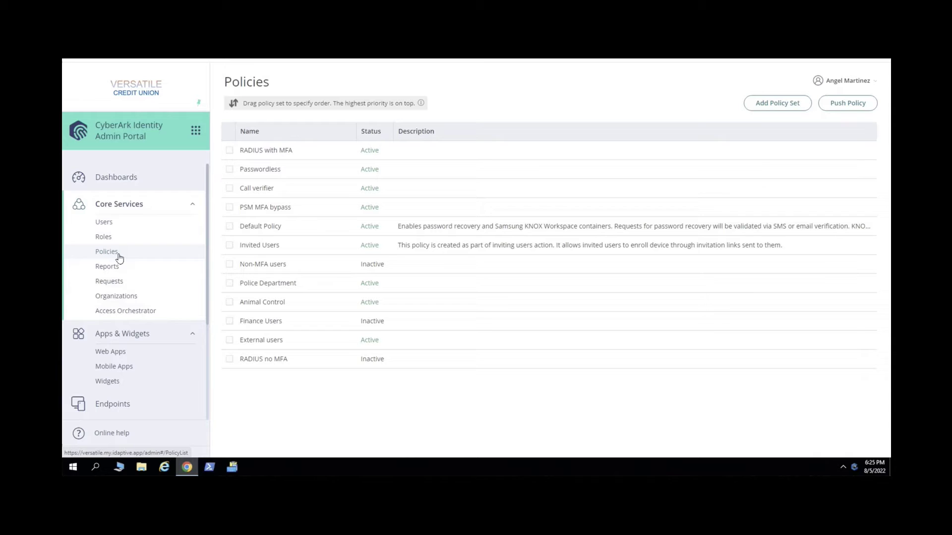
{"action": "left_click", "coordinate": [281, 229]}
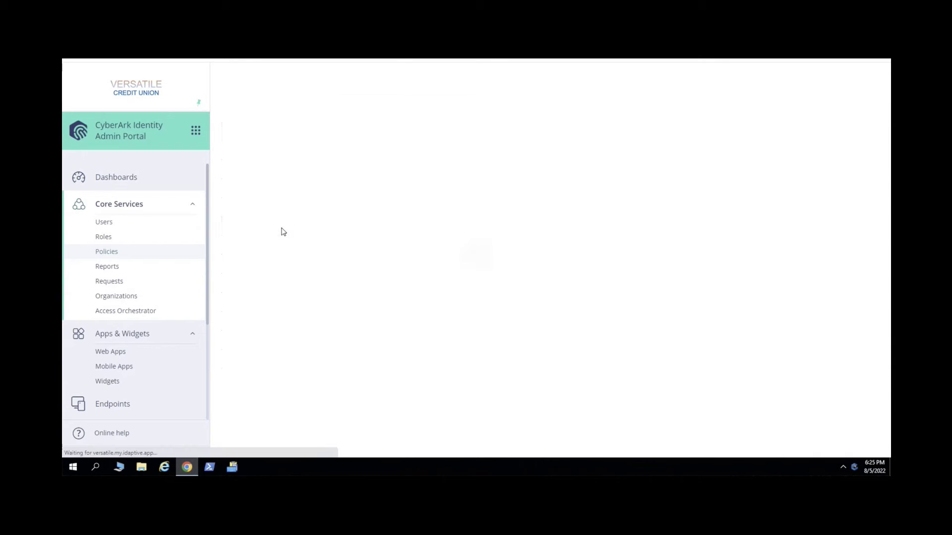
{"action": "left_click", "coordinate": [224, 268]}
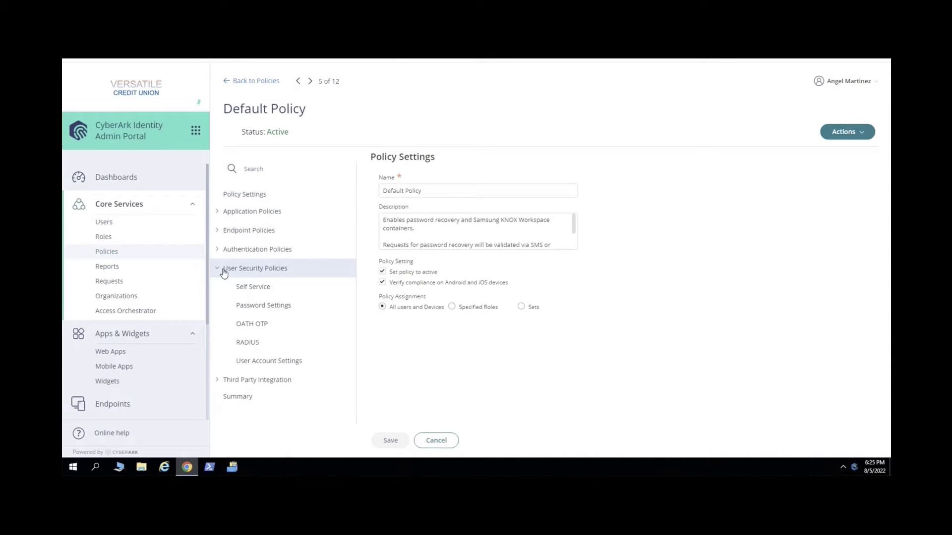
{"action": "left_click", "coordinate": [263, 342]}
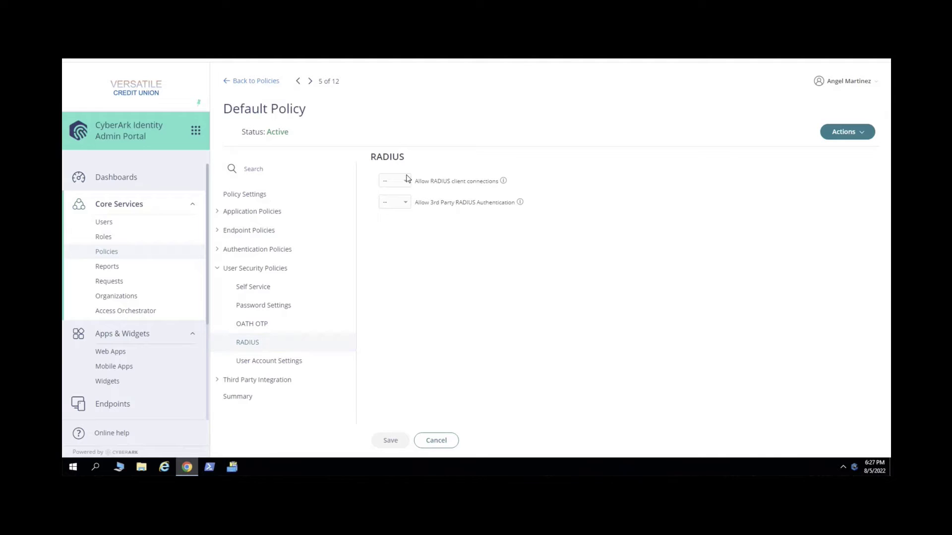
{"action": "left_click", "coordinate": [404, 185]}
{"action": "left_click", "coordinate": [391, 207]}
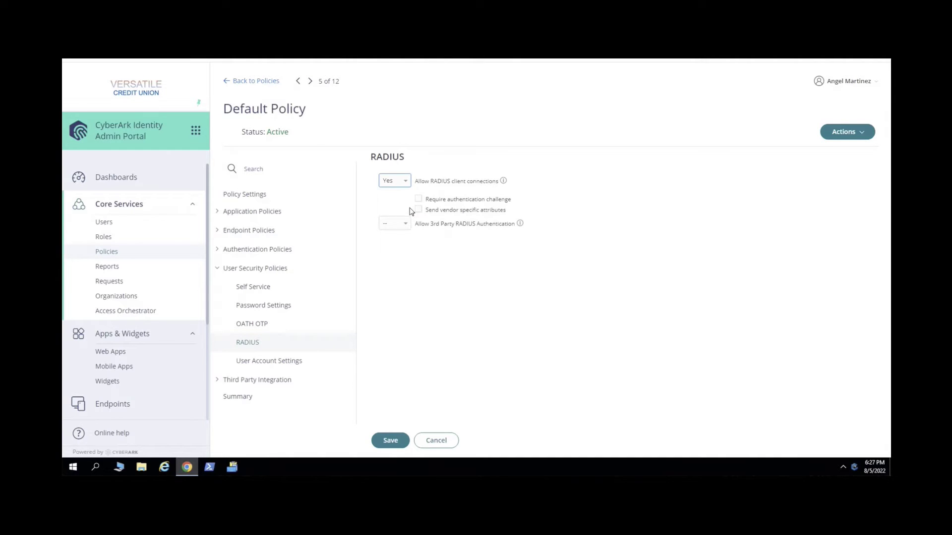
{"action": "left_click", "coordinate": [419, 198]}
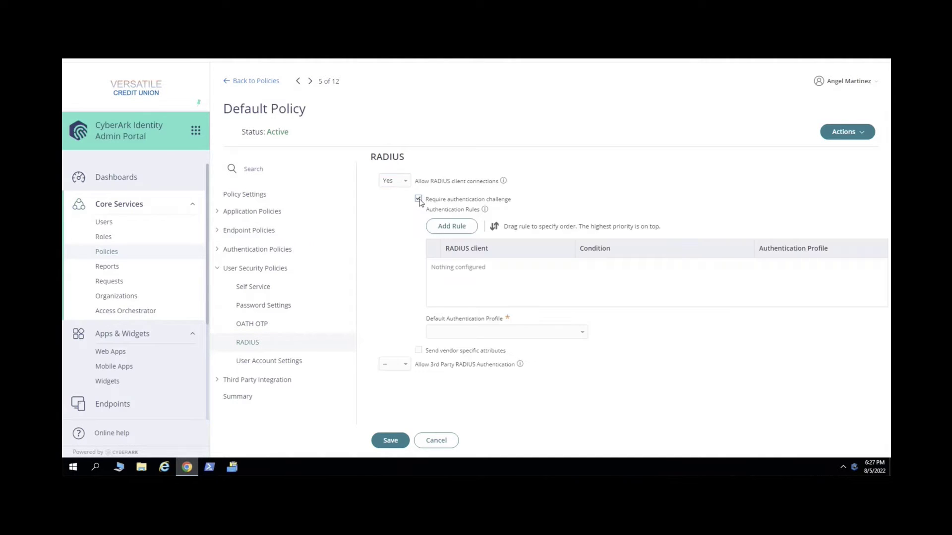
{"action": "left_click", "coordinate": [581, 335]}
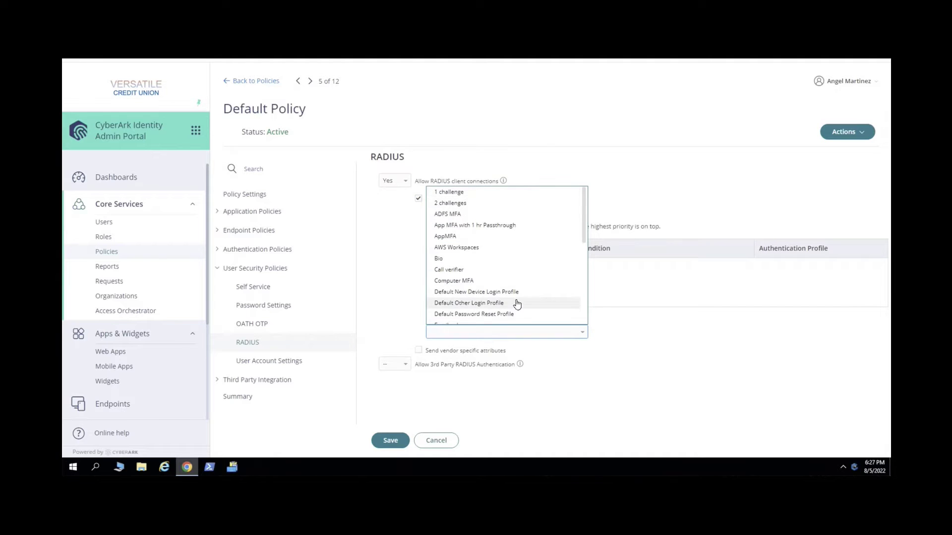
Start a new authentication profile named 'RADIUS CorePAS'
{"action": "scroll", "coordinate": [517, 304], "scroll_direction": "down", "scroll_amount": 5}
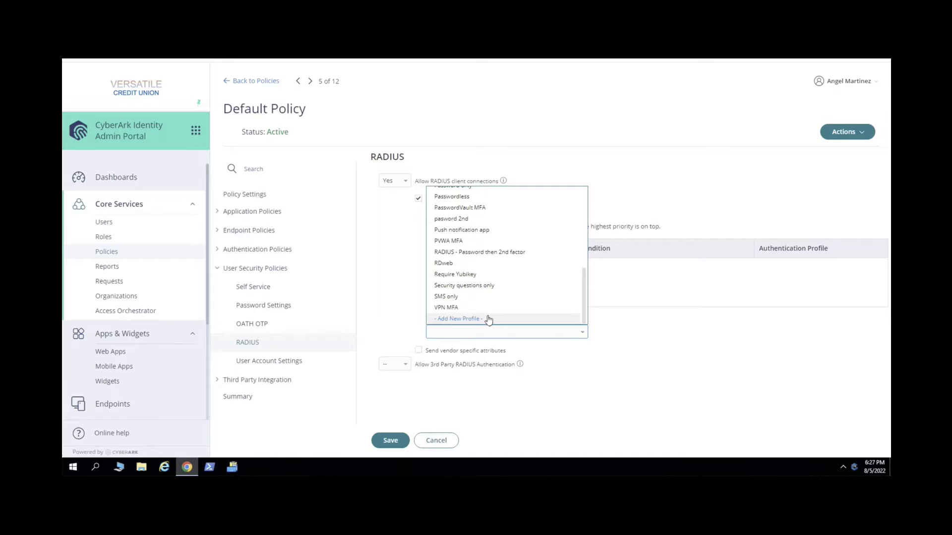
{"action": "left_click", "coordinate": [488, 320]}
{"action": "left_click", "coordinate": [307, 149]}
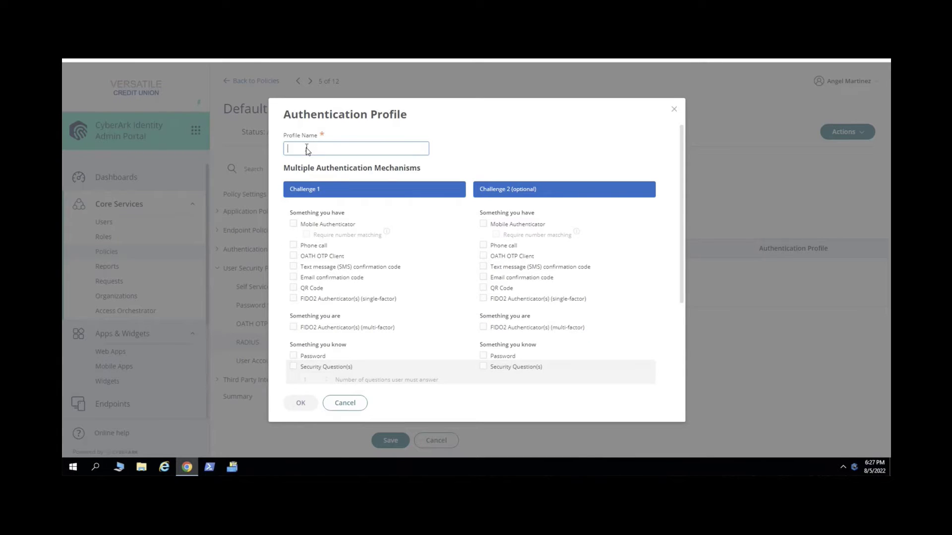
{"action": "type", "text": "RADIUS Core"}
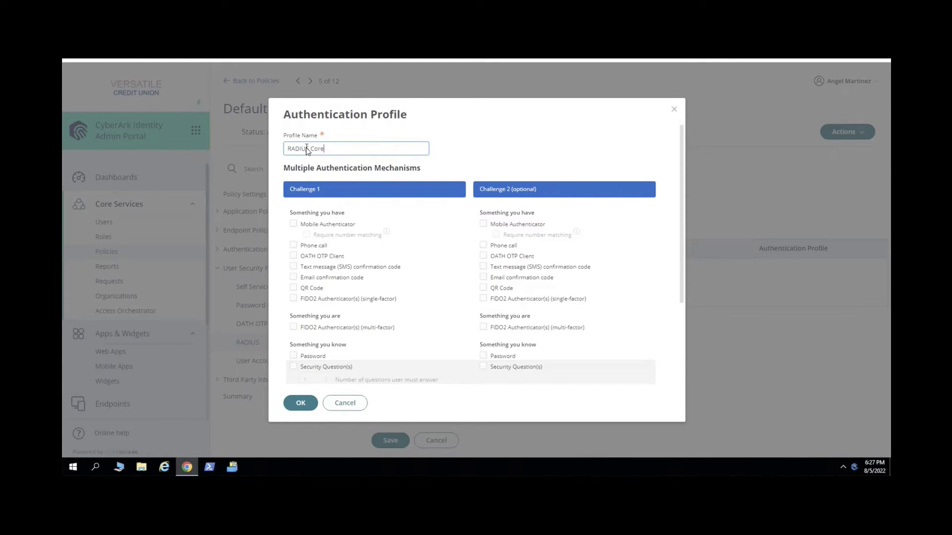
{"action": "type", "text": "PAS"}
Require Password first, then mobile authenticator, phone call, OATH OTP, SMS, email or security questions; save
{"action": "left_click", "coordinate": [293, 356]}
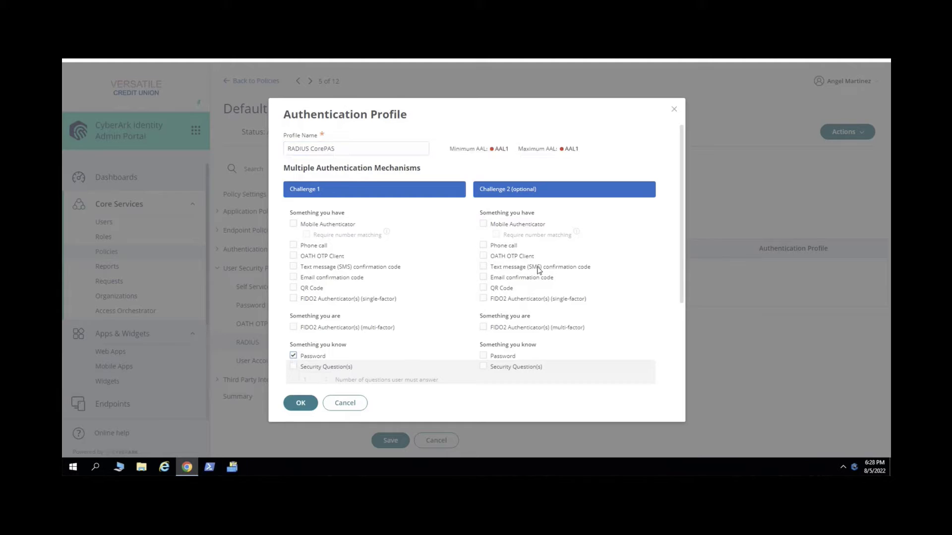
{"action": "left_click", "coordinate": [483, 223]}
{"action": "left_click", "coordinate": [483, 245]}
{"action": "left_click", "coordinate": [484, 255]}
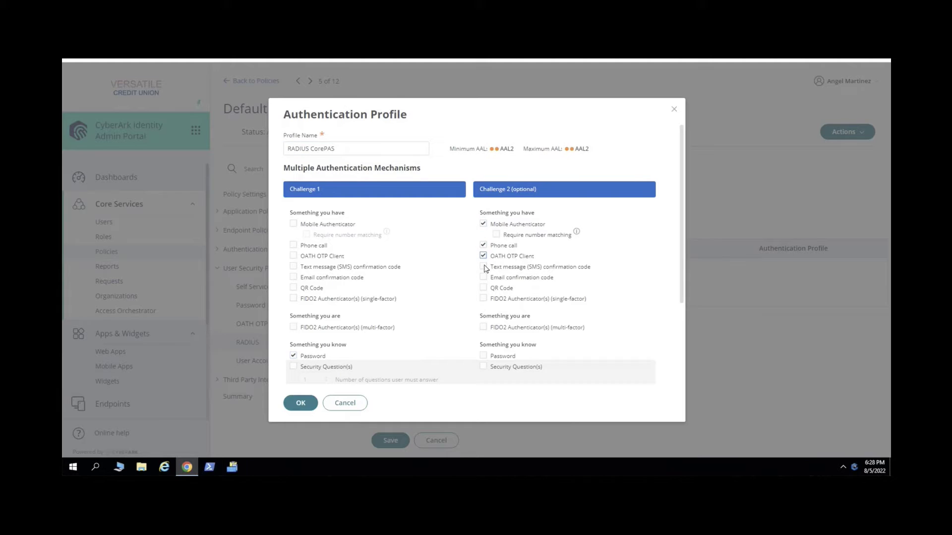
{"action": "left_click", "coordinate": [485, 267]}
{"action": "left_click", "coordinate": [484, 277]}
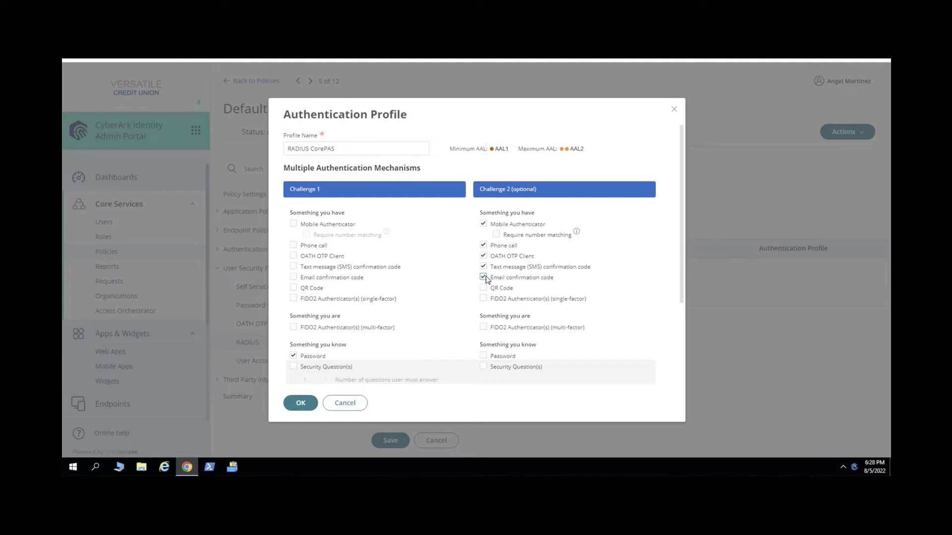
{"action": "left_click", "coordinate": [484, 367]}
{"action": "left_click", "coordinate": [307, 407]}
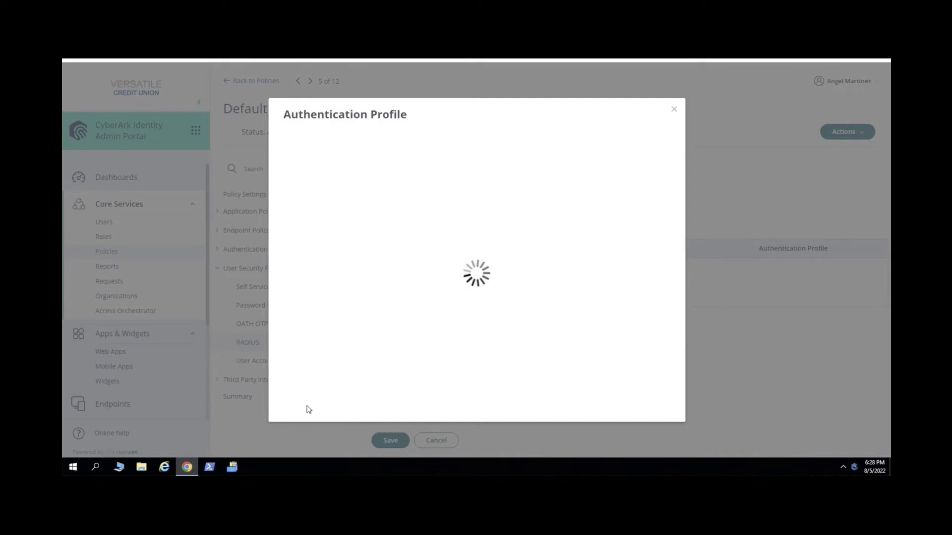
{"action": "left_click", "coordinate": [391, 441]}
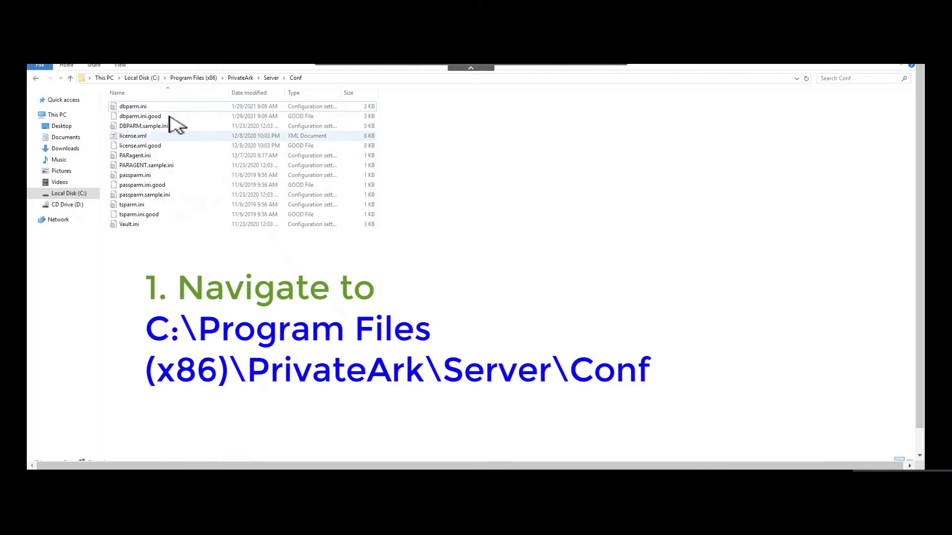
Open dbparm.ini in Notepad++, uncomment the RadiusServersInfo line 40, and select VLT01
{"action": "left_click", "coordinate": [134, 108]}
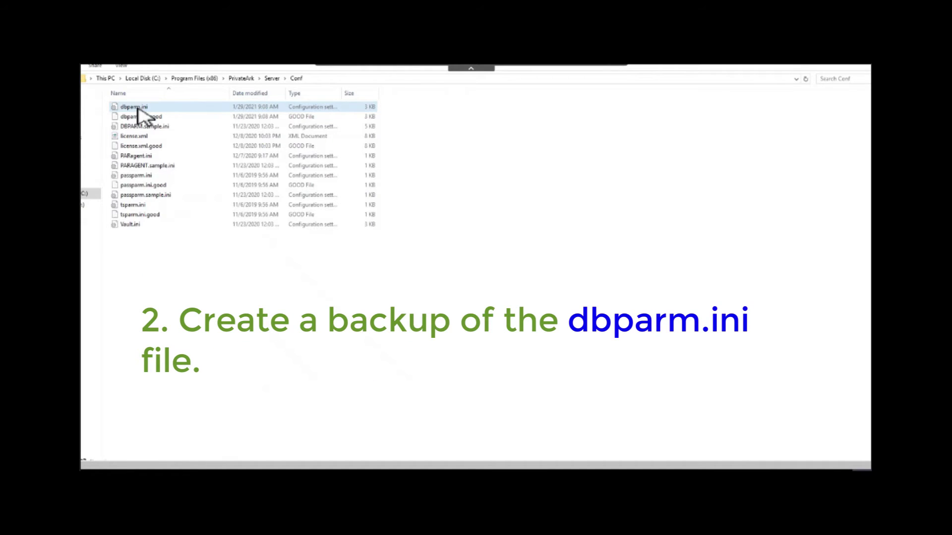
{"action": "right_click", "coordinate": [134, 108]}
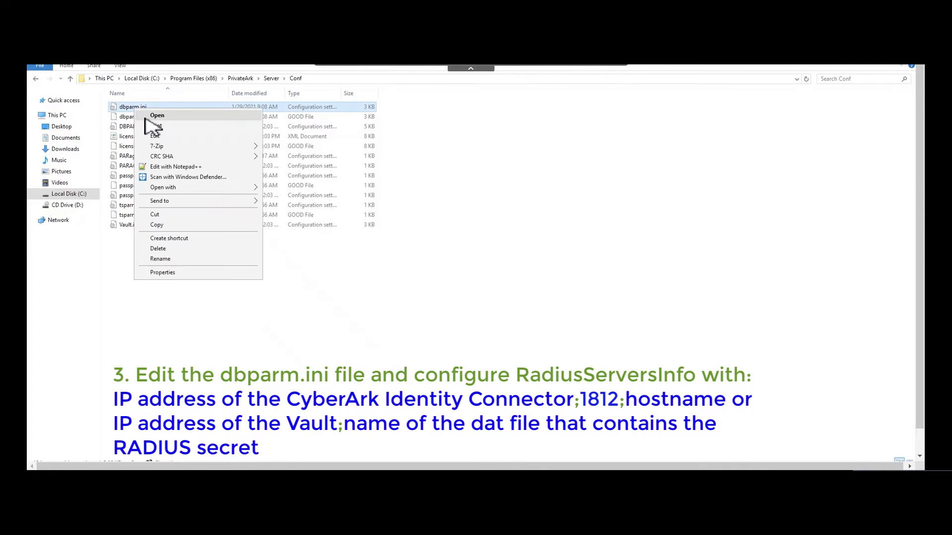
{"action": "left_click", "coordinate": [171, 167]}
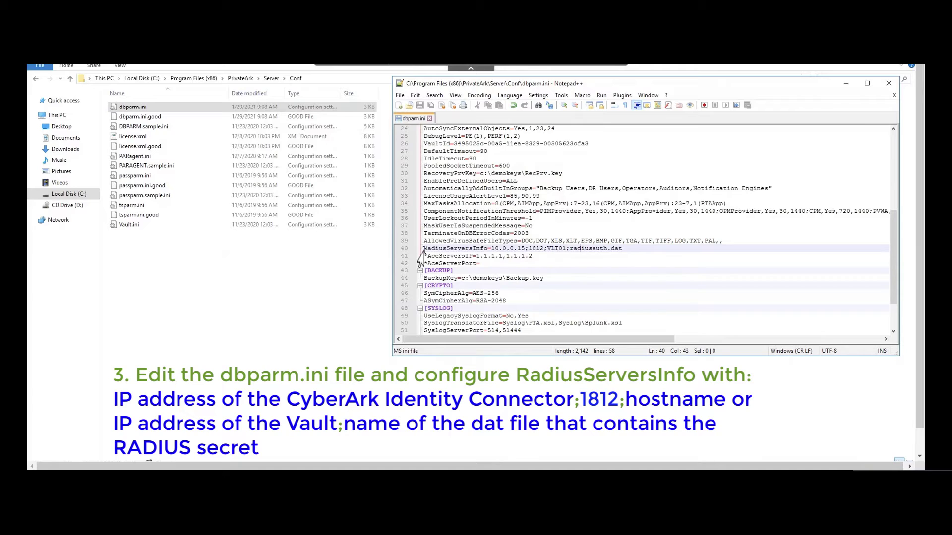
{"action": "left_click", "coordinate": [422, 248]}
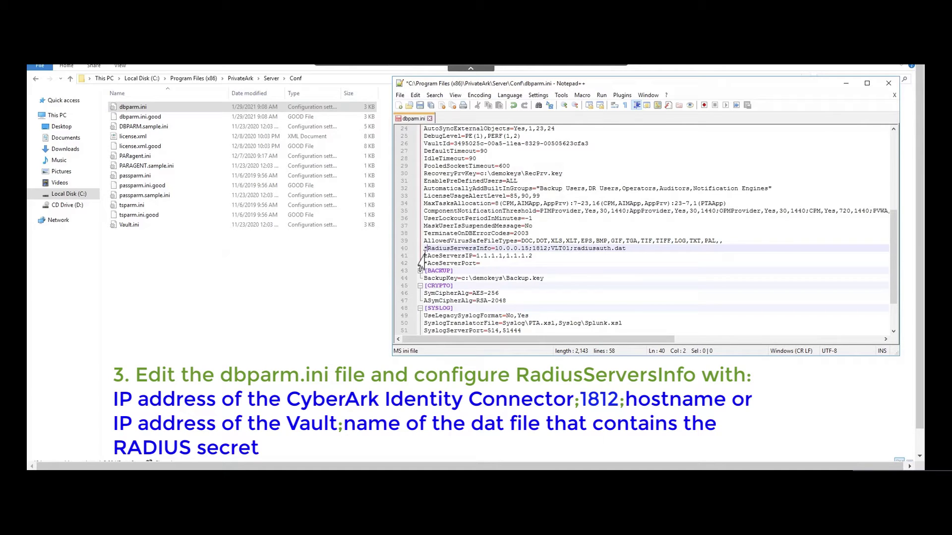
{"action": "key", "text": "BackSpace"}
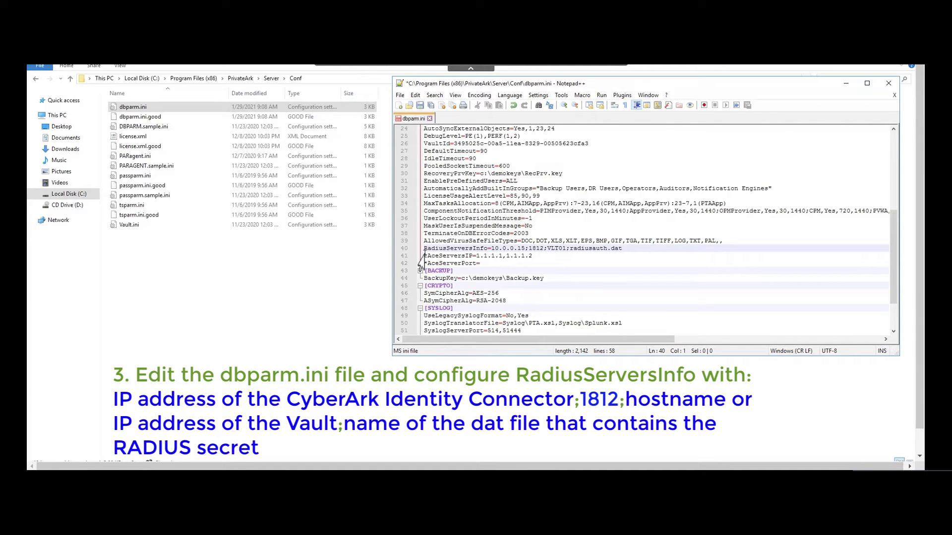
{"action": "left_click", "coordinate": [551, 248]}
{"action": "double_click", "coordinate": [554, 248]}
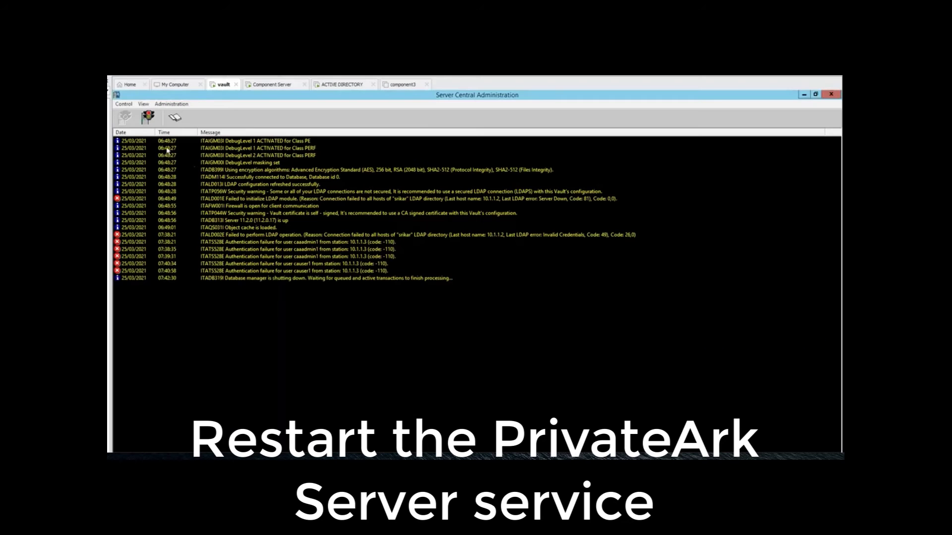
Stop the PrivateArk Server, dismiss the shutdown dialog, and start it again
{"action": "left_click", "coordinate": [151, 122]}
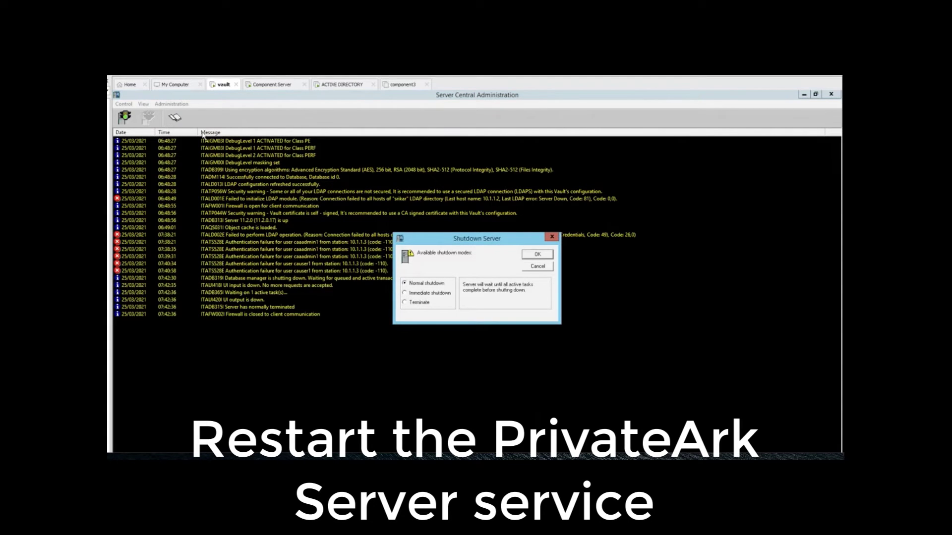
{"action": "left_click", "coordinate": [551, 237]}
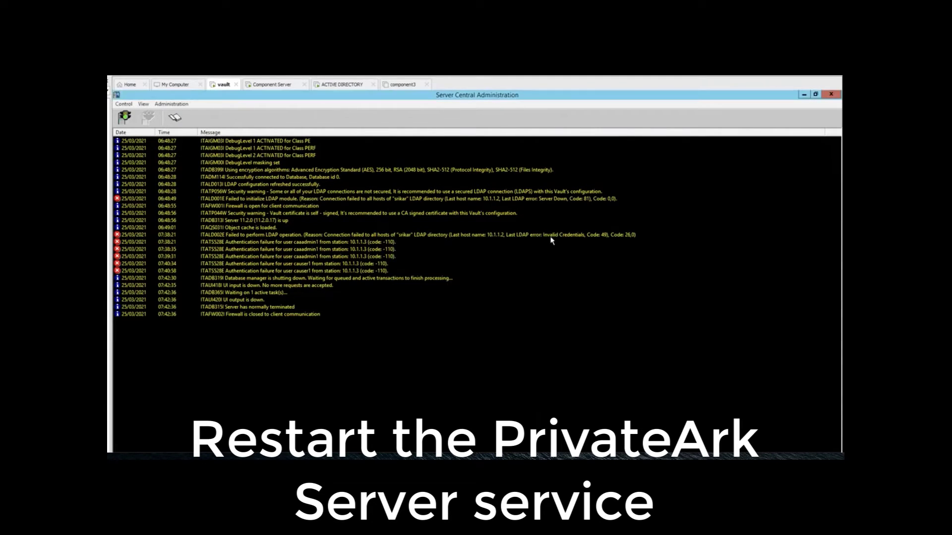
{"action": "left_click", "coordinate": [124, 118]}
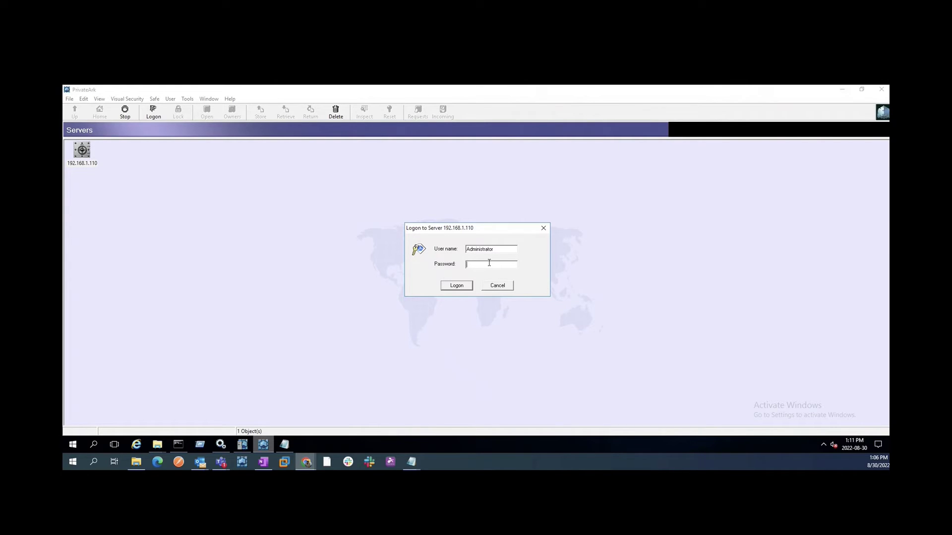
Log on to the Vault in PrivateArk Client and open Users and Groups from Tools
{"action": "type", "text": "*******"}
{"action": "left_click", "coordinate": [456, 285]}
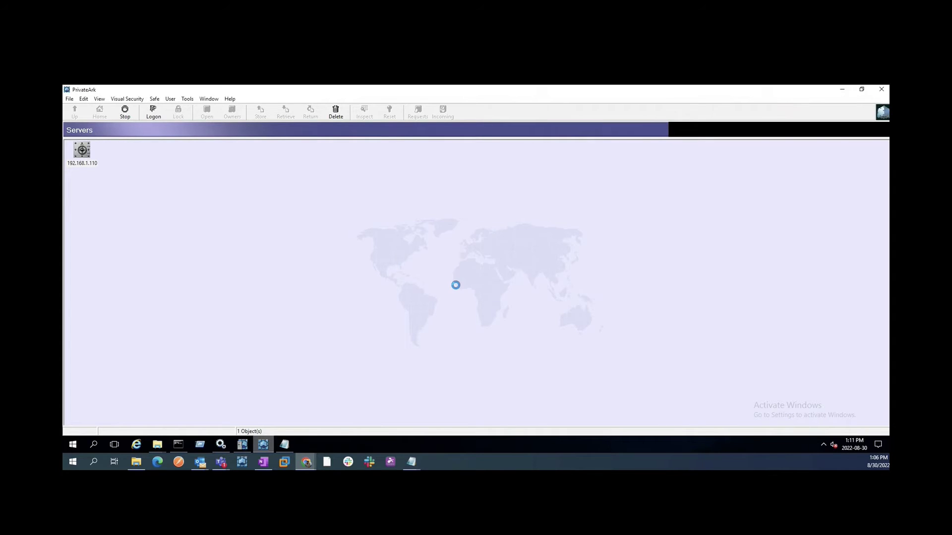
{"action": "left_click", "coordinate": [187, 99]}
{"action": "mouse_move", "coordinate": [201, 140]}
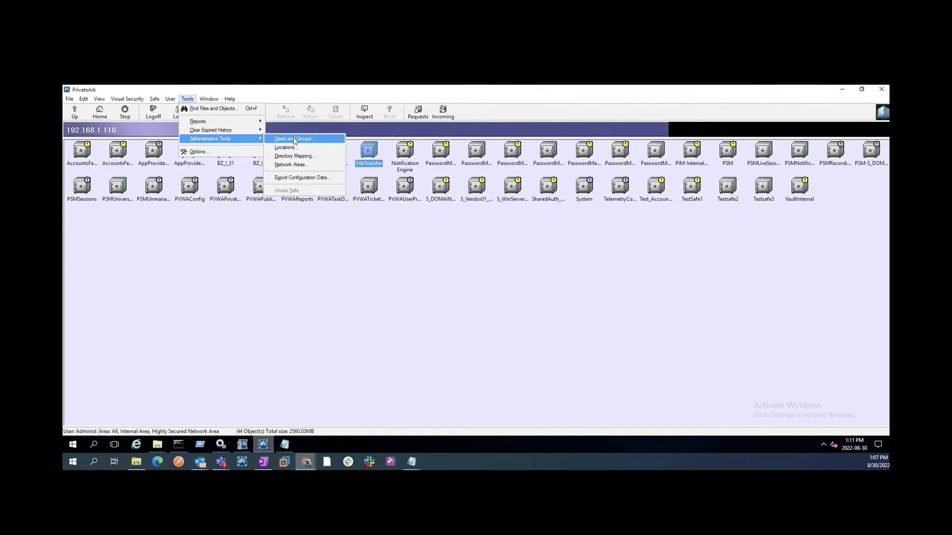
{"action": "left_click", "coordinate": [293, 139]}
{"action": "scroll", "coordinate": [394, 228], "scroll_direction": "down", "scroll_amount": 1}
Change the directory user's authentication method to RADIUS Authentication and close Users and Groups
{"action": "left_click", "coordinate": [394, 224]}
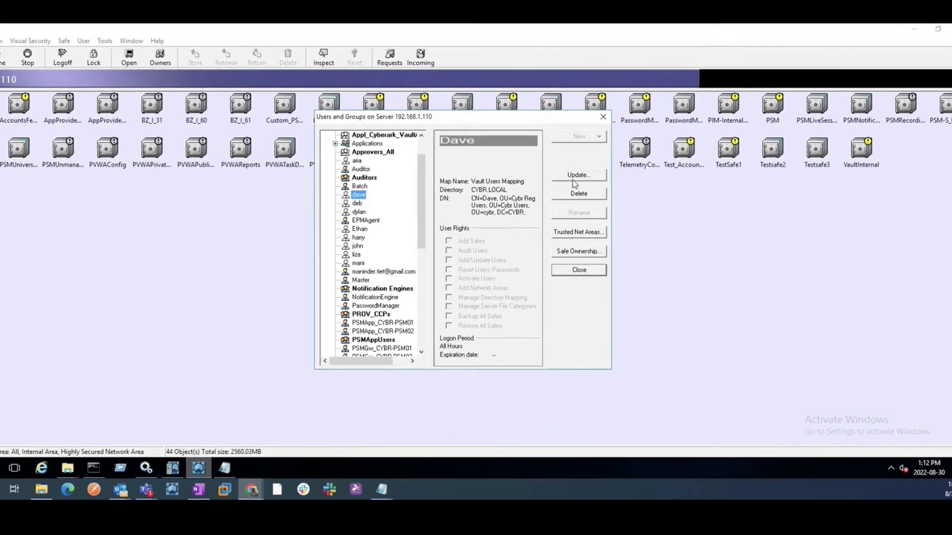
{"action": "double_click", "coordinate": [386, 218]}
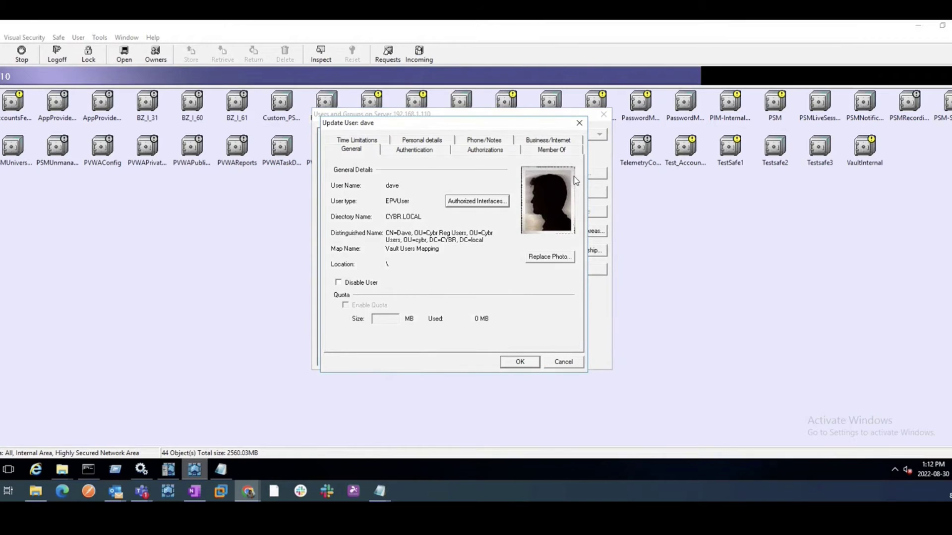
{"action": "left_click", "coordinate": [412, 151]}
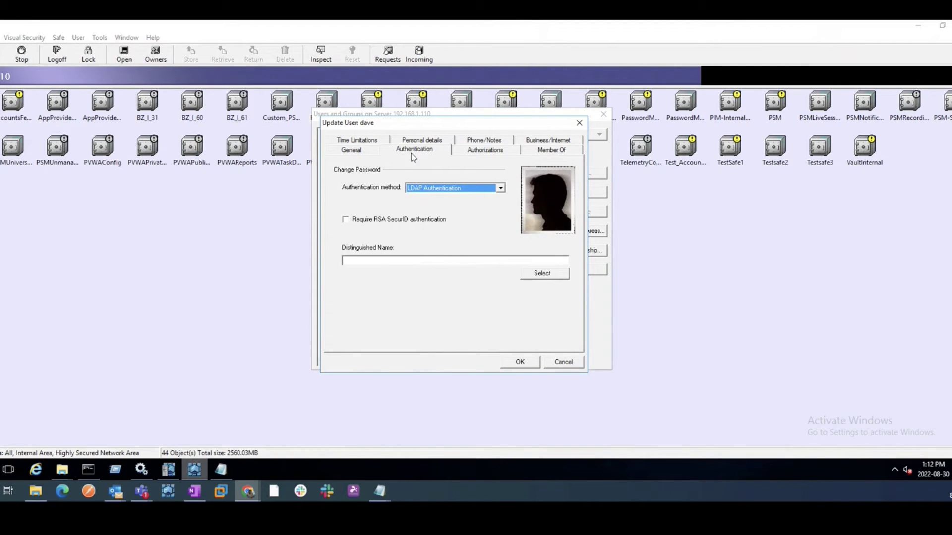
{"action": "left_click", "coordinate": [425, 191]}
{"action": "left_click", "coordinate": [424, 210]}
{"action": "left_click", "coordinate": [519, 362]}
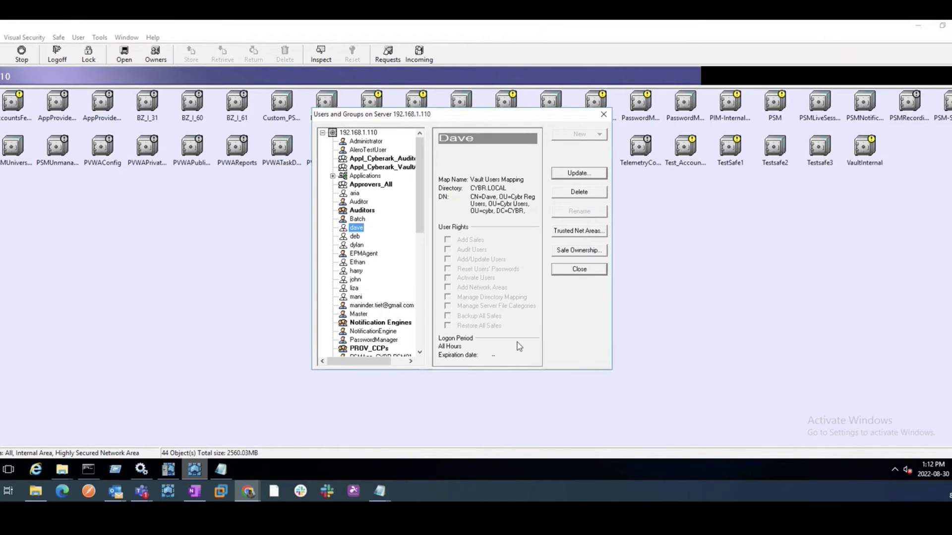
{"action": "left_click", "coordinate": [573, 271]}
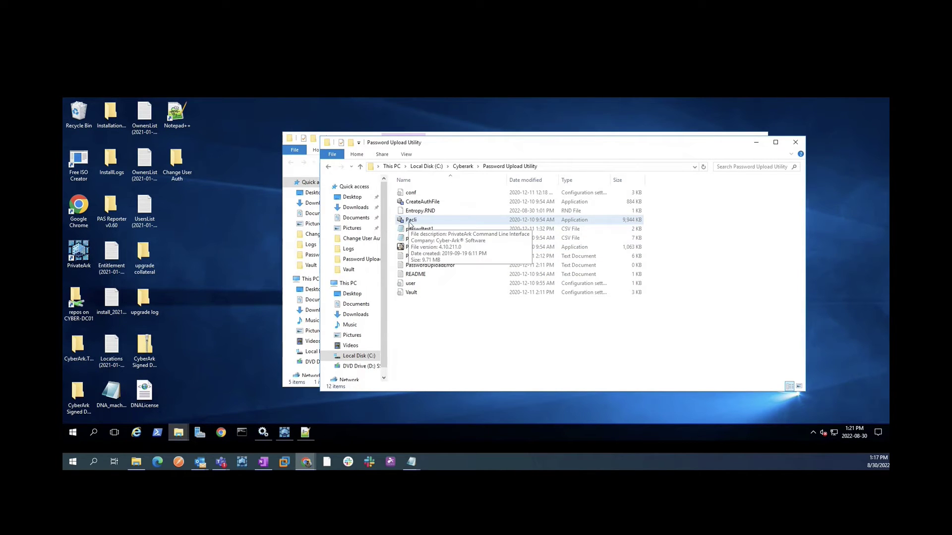
Open an administrator Command Prompt in C:\Cyberark\Password Upload Utility
{"action": "left_click", "coordinate": [506, 132]}
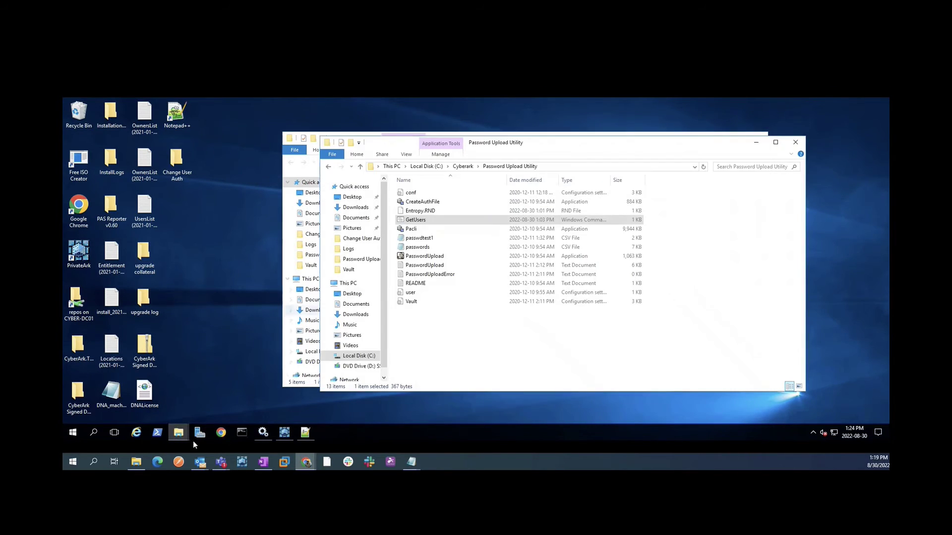
{"action": "right_click", "coordinate": [241, 432]}
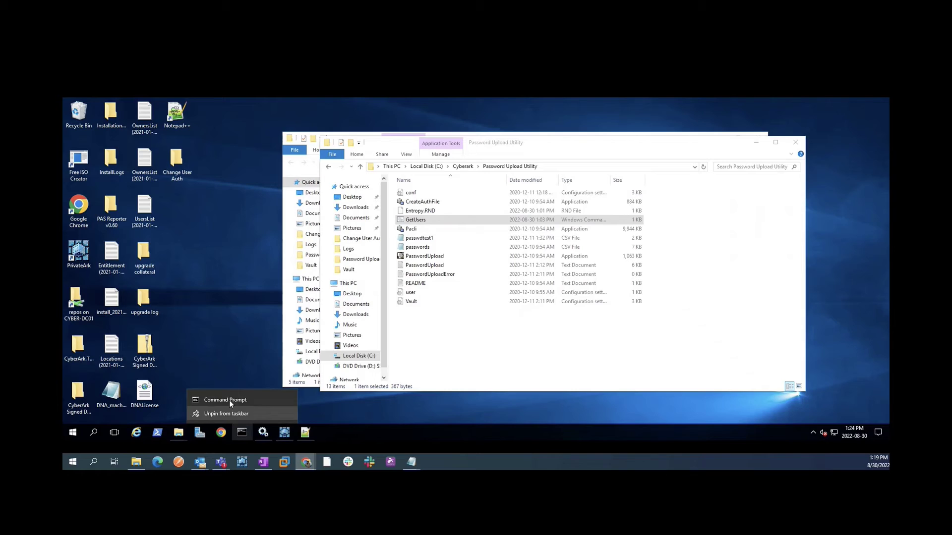
{"action": "left_click", "coordinate": [229, 400], "text": "ctrl+shift"}
{"action": "key", "text": "alt+y"}
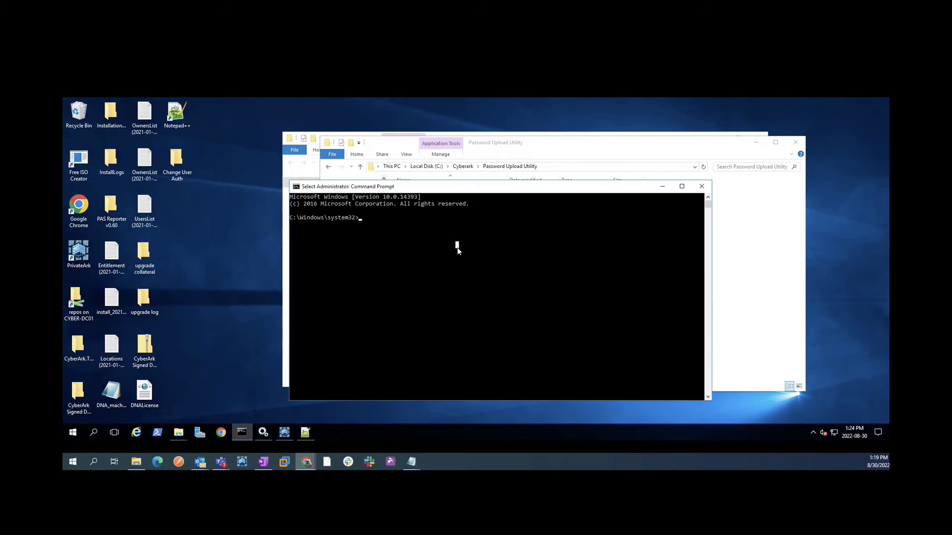
{"action": "type", "text": "cd \"C:\\Cyberark\\Pass"}
{"action": "key", "text": "Tab"}
{"action": "key", "text": "Return"}
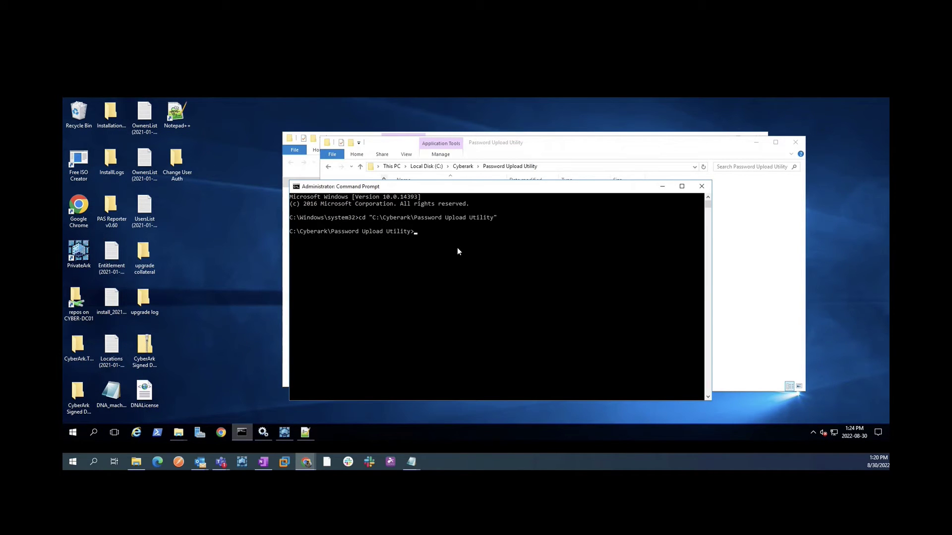
Run .\GetUsers.cmd with the vault password to export users to userlist, then select that file
{"action": "type", "text": ".\\GetUsers.cmd"}
{"action": "key", "text": "Return"}
{"action": "type", "text": "*********"}
{"action": "left_click", "coordinate": [662, 186]}
{"action": "left_click", "coordinate": [414, 302]}
{"action": "right_click", "coordinate": [420, 302]}
Open userlist in Notepad and delete every entry except the last three users
{"action": "left_click", "coordinate": [440, 149]}
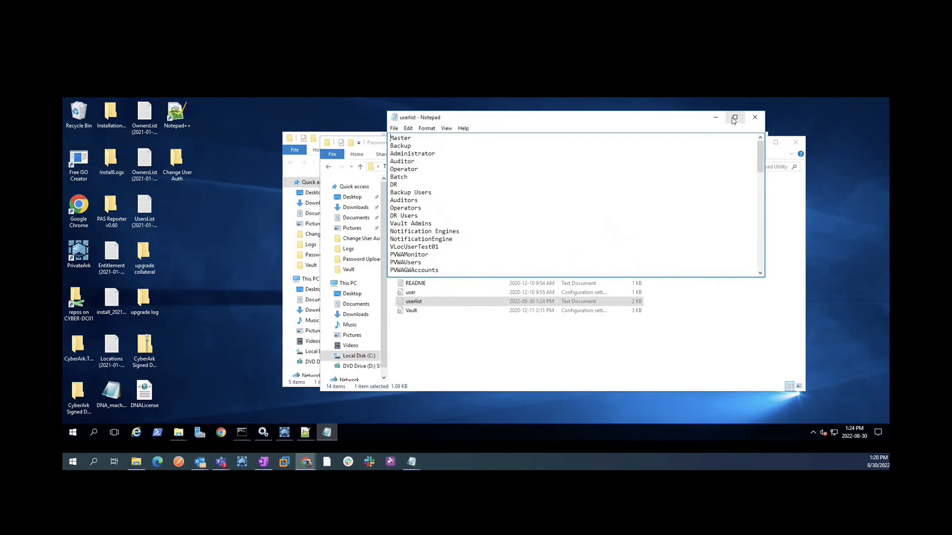
{"action": "scroll", "coordinate": [644, 198], "scroll_direction": "down", "scroll_amount": 5}
{"action": "left_click", "coordinate": [735, 118]}
{"action": "scroll", "coordinate": [813, 207], "scroll_direction": "up", "scroll_amount": 10}
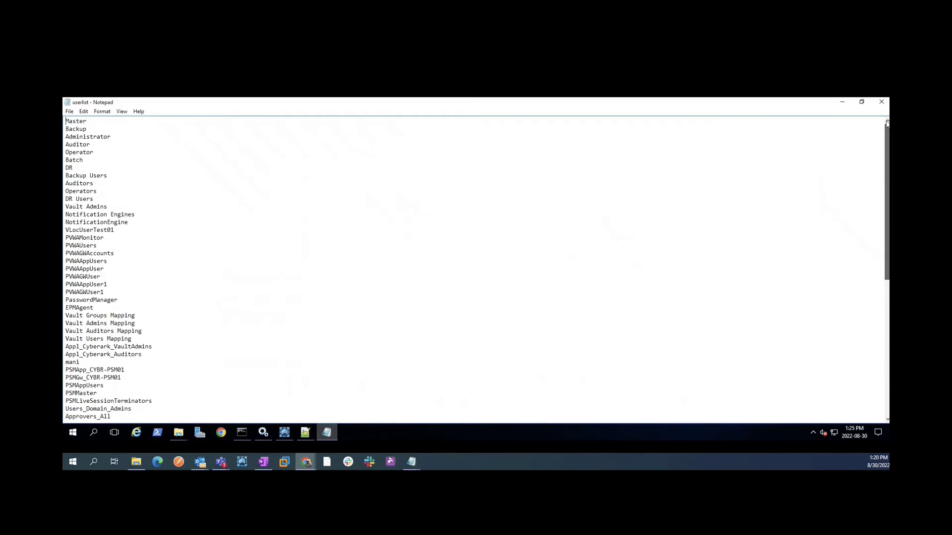
{"action": "scroll", "coordinate": [660, 299], "scroll_direction": "down", "scroll_amount": 10}
{"action": "left_click_drag", "start_coordinate": [158, 376], "coordinate": [69, 320]}
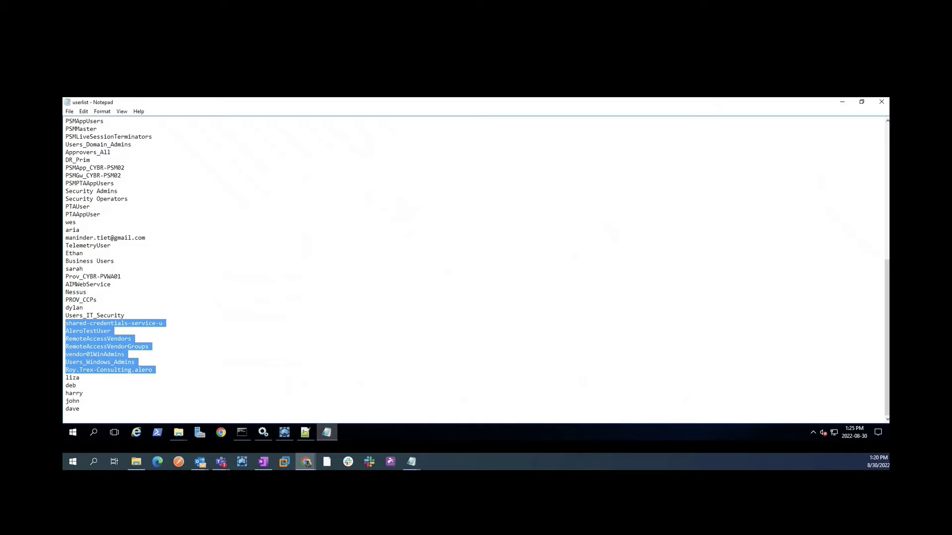
{"action": "left_click_drag", "start_coordinate": [66, 370], "coordinate": [69, 118]}
{"action": "key", "text": "Delete"}
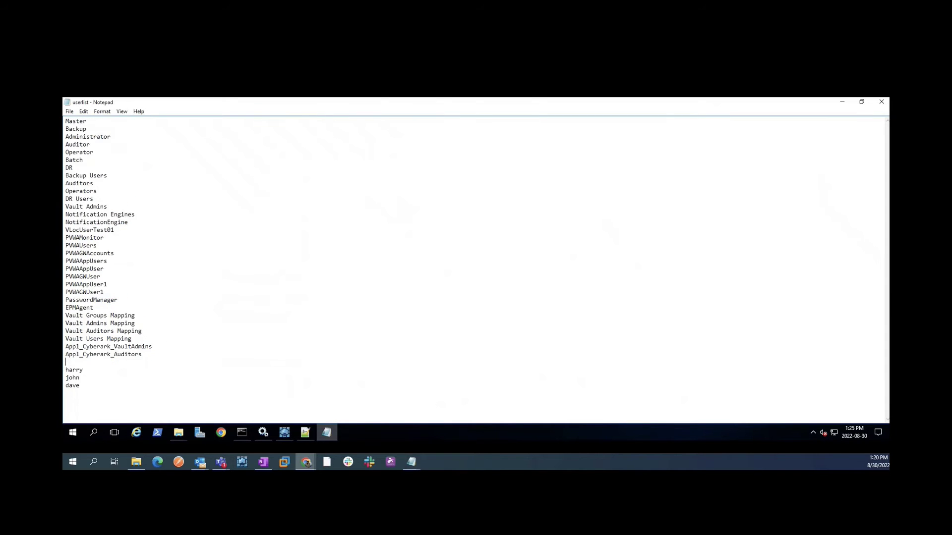
{"action": "left_click_drag", "start_coordinate": [69, 362], "coordinate": [65, 121]}
{"action": "key", "text": "Delete"}
{"action": "key", "text": "Delete"}
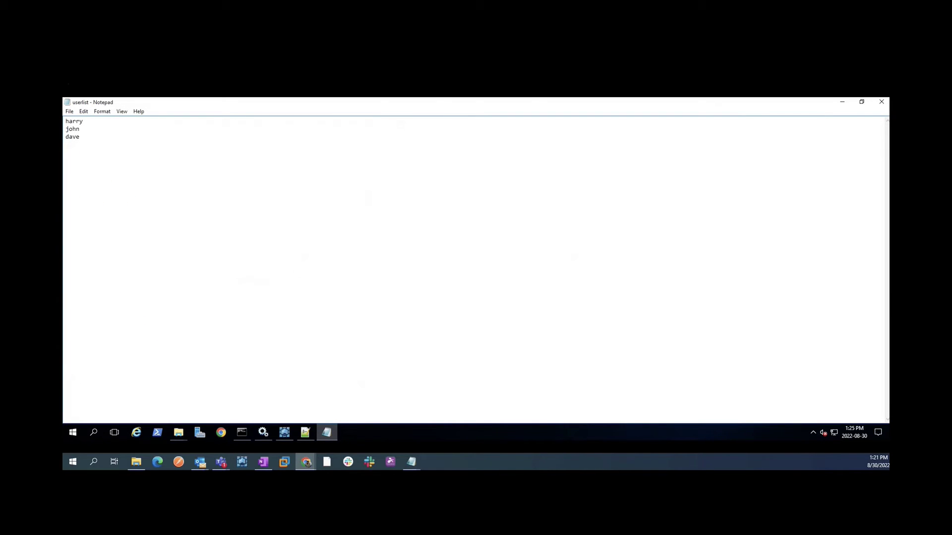
Save the trimmed list as userlistA and close it
{"action": "left_click", "coordinate": [69, 111]}
{"action": "left_click", "coordinate": [82, 154]}
{"action": "left_click", "coordinate": [161, 277]}
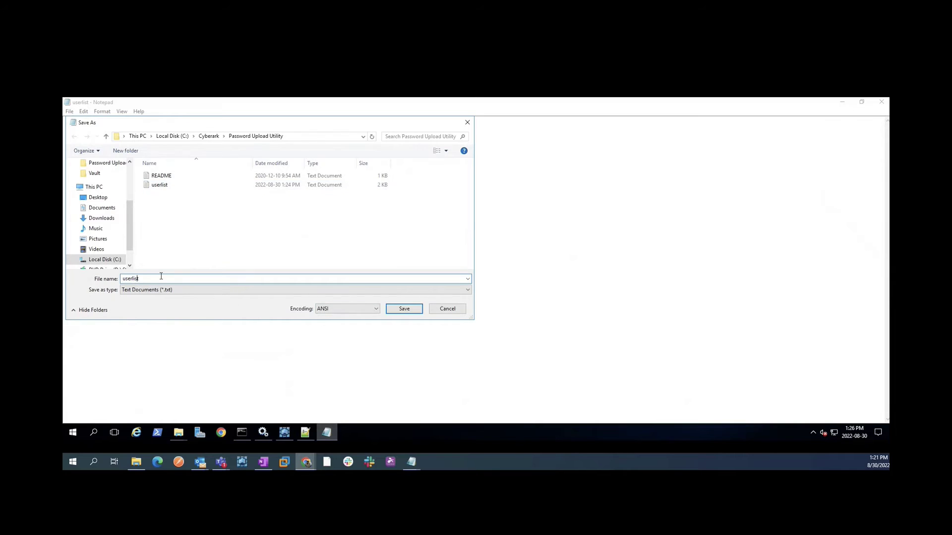
{"action": "key", "text": "Home"}
{"action": "type", "text": "\""}
{"action": "type", "text": "A."}
{"action": "key", "text": "Return"}
{"action": "left_click", "coordinate": [880, 102]}
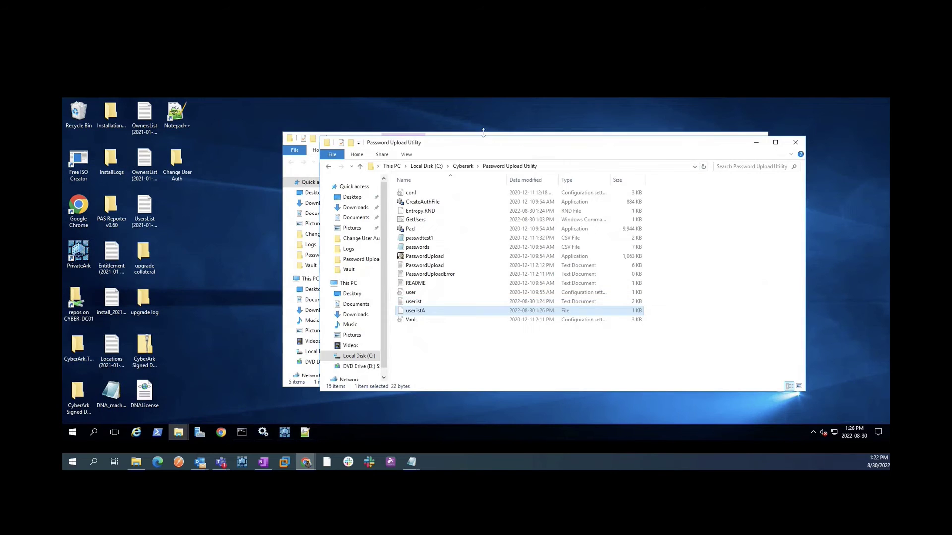
Copy the setRadius script from the Change User Auth folder into Password Upload Utility
{"action": "left_click", "coordinate": [484, 132]}
{"action": "left_click", "coordinate": [379, 198]}
{"action": "key", "text": "ctrl+c"}
{"action": "key", "text": "alt+F4"}
{"action": "key", "text": "ctrl+v"}
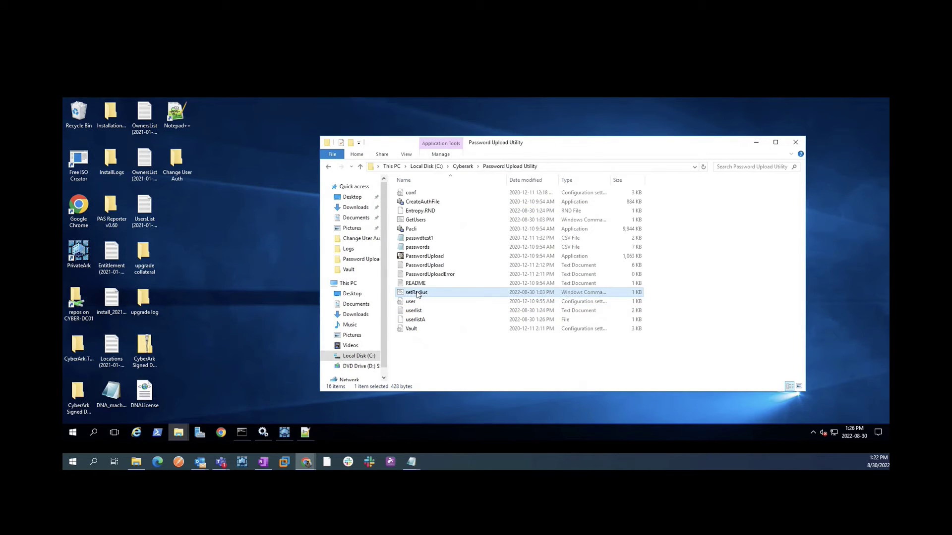
Edit setRadius.cmd so its FOR loop reads userlistA, then save and close it
{"action": "right_click", "coordinate": [416, 294]}
{"action": "left_click", "coordinate": [437, 139]}
{"action": "left_click_drag", "start_coordinate": [543, 193], "coordinate": [390, 171]}
{"action": "left_click_drag", "start_coordinate": [393, 216], "coordinate": [482, 216]}
{"action": "type", "text": "A"}
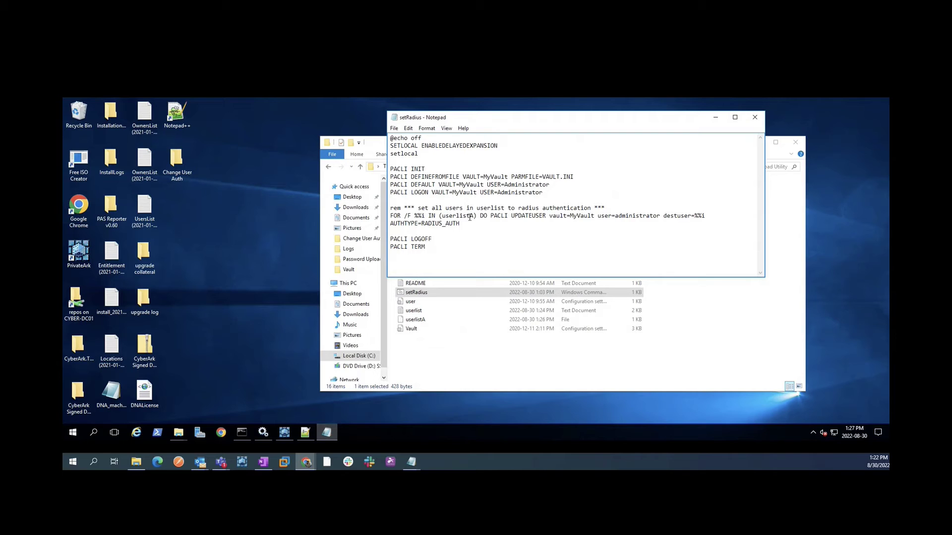
{"action": "left_click_drag", "start_coordinate": [667, 216], "coordinate": [706, 216]}
{"action": "left_click_drag", "start_coordinate": [421, 223], "coordinate": [460, 223]}
{"action": "left_click", "coordinate": [394, 128]}
{"action": "left_click", "coordinate": [406, 170]}
{"action": "left_click", "coordinate": [754, 117]}
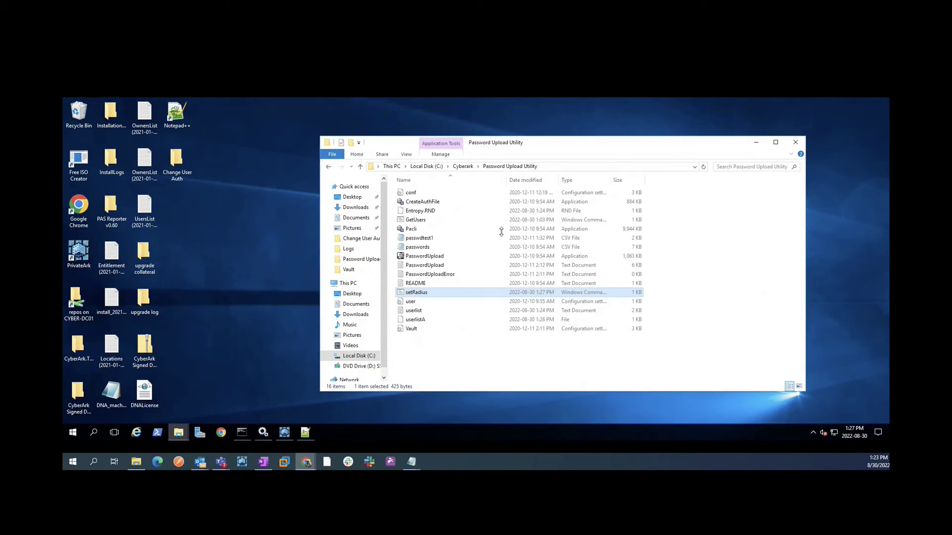
Run .\setRadius.cmd at the Password Upload Utility prompt and enter the vault password
{"action": "key", "text": "alt+Tab"}
{"action": "type", "text": ".\\R"}
{"action": "key", "text": "Tab"}
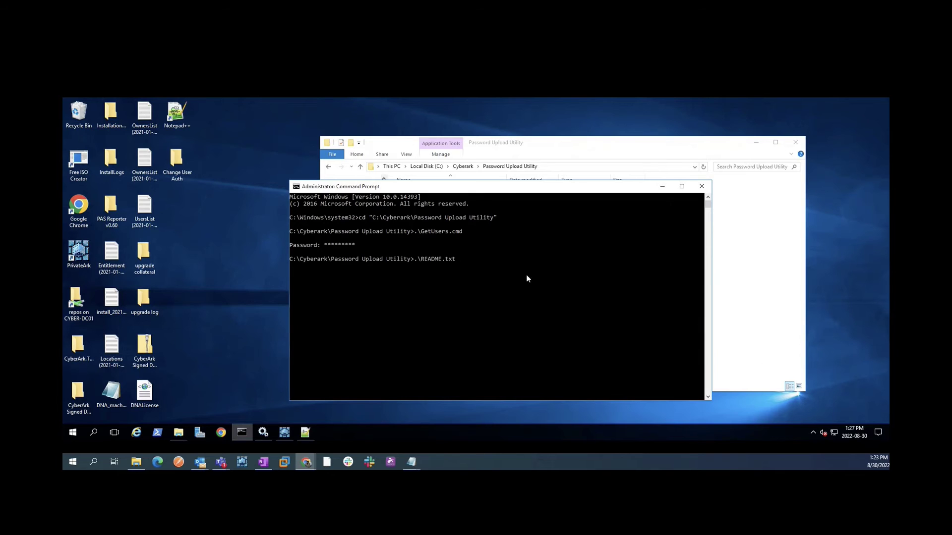
{"action": "left_click_drag", "start_coordinate": [484, 186], "coordinate": [504, 115]}
{"action": "key", "text": "BackSpace"}
{"action": "key", "text": "BackSpace"}
{"action": "key", "text": "BackSpace"}
{"action": "key", "text": "BackSpace"}
{"action": "key", "text": "BackSpace"}
{"action": "key", "text": "BackSpace"}
{"action": "key", "text": "BackSpace"}
{"action": "key", "text": "BackSpace"}
{"action": "key", "text": "BackSpace"}
{"action": "key", "text": "BackSpace"}
{"action": "type", "text": "s"}
{"action": "key", "text": "Tab"}
{"action": "key", "text": "Return"}
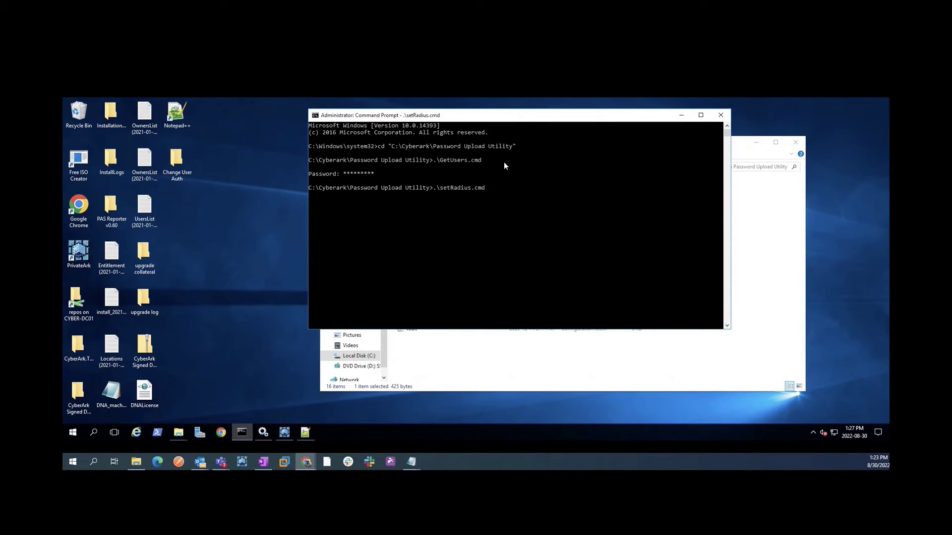
{"action": "type", "text": "*********"}
{"action": "key", "text": "Return"}
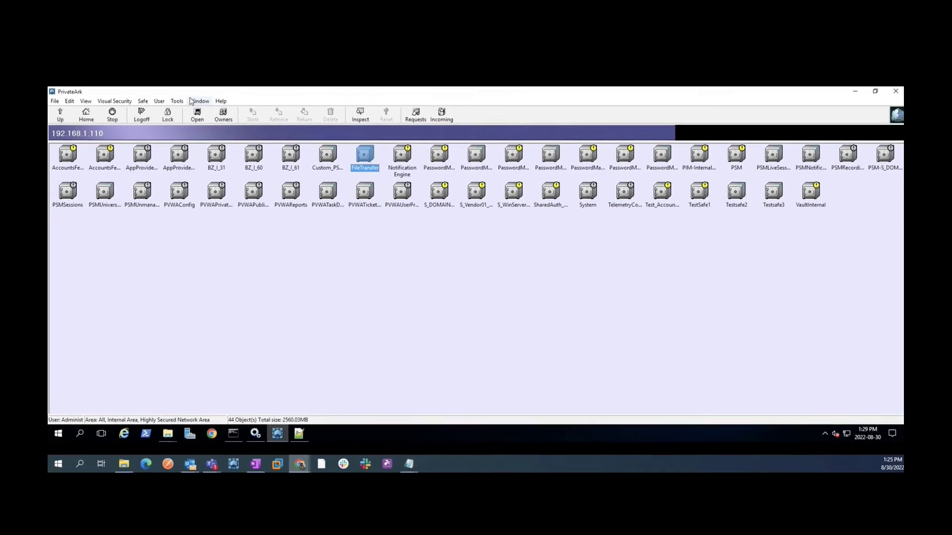
Set authentication to RADIUS Authentication in the Vault Users Mapping user template, under Directory Mapping
{"action": "left_click", "coordinate": [199, 108]}
{"action": "mouse_move", "coordinate": [219, 144]}
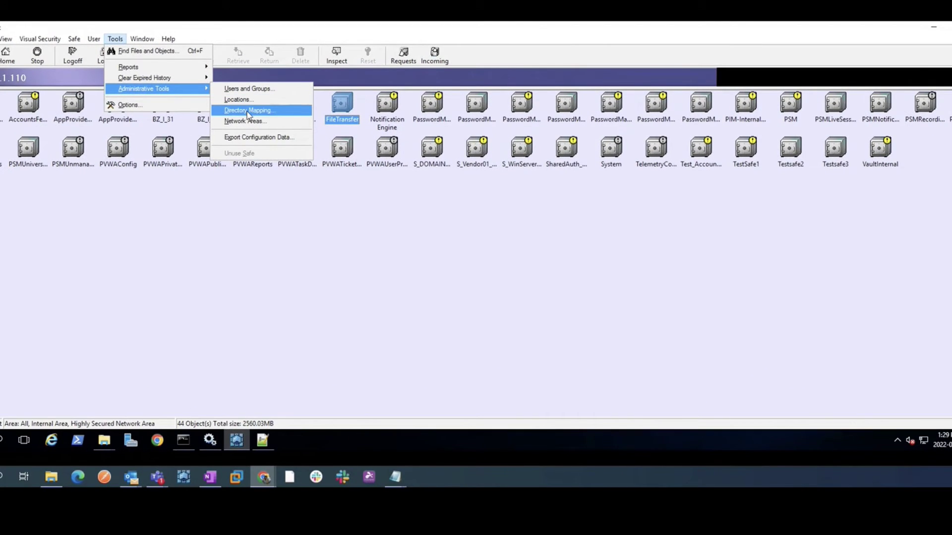
{"action": "left_click", "coordinate": [247, 110]}
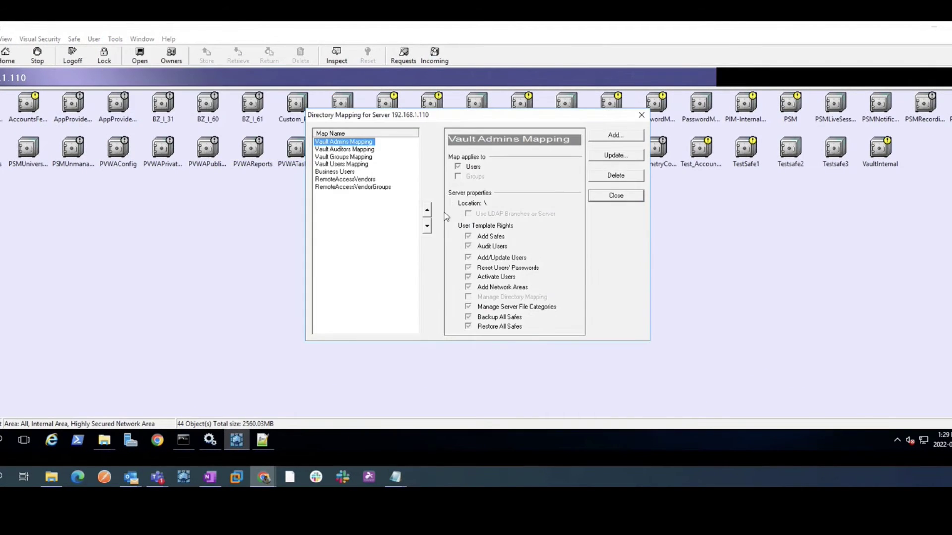
{"action": "left_click", "coordinate": [353, 164]}
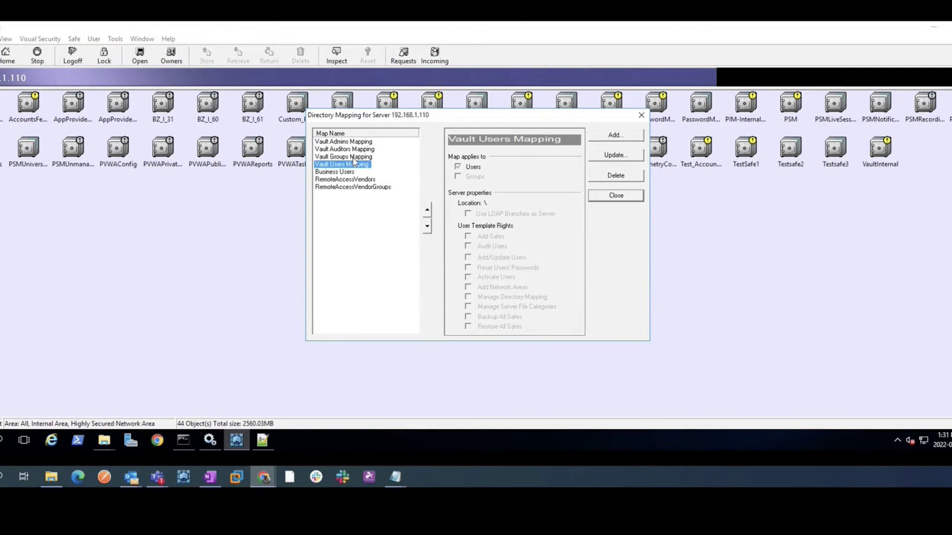
{"action": "left_click", "coordinate": [628, 156]}
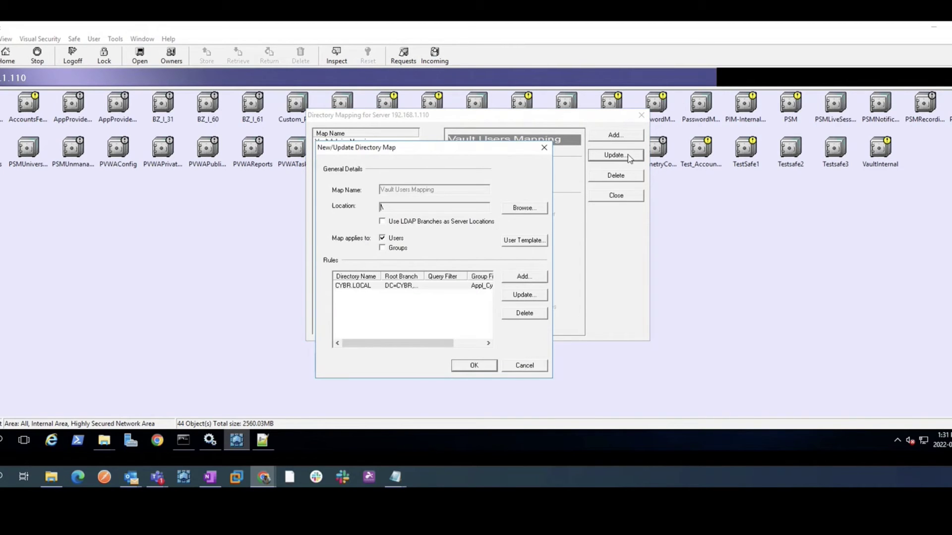
{"action": "left_click", "coordinate": [528, 241]}
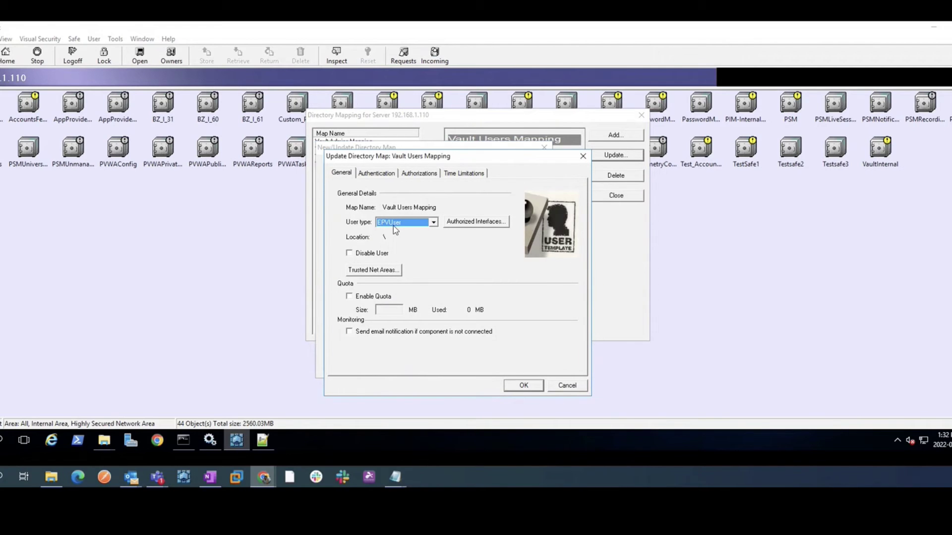
{"action": "left_click", "coordinate": [383, 173]}
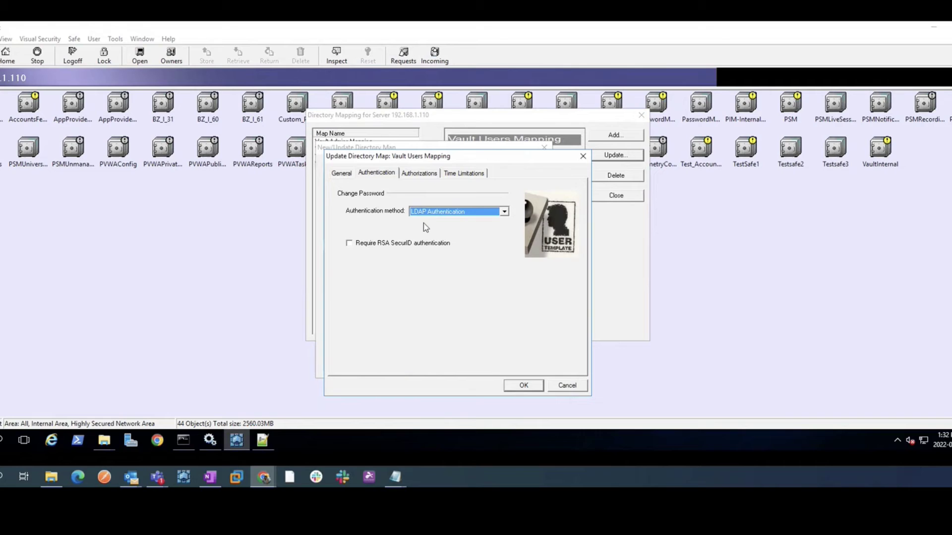
{"action": "left_click", "coordinate": [433, 212]}
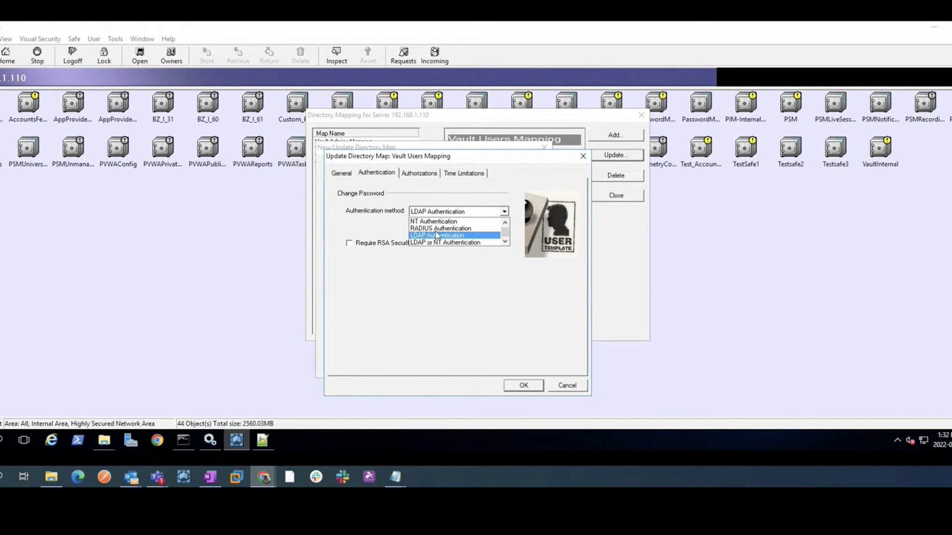
{"action": "left_click", "coordinate": [437, 228]}
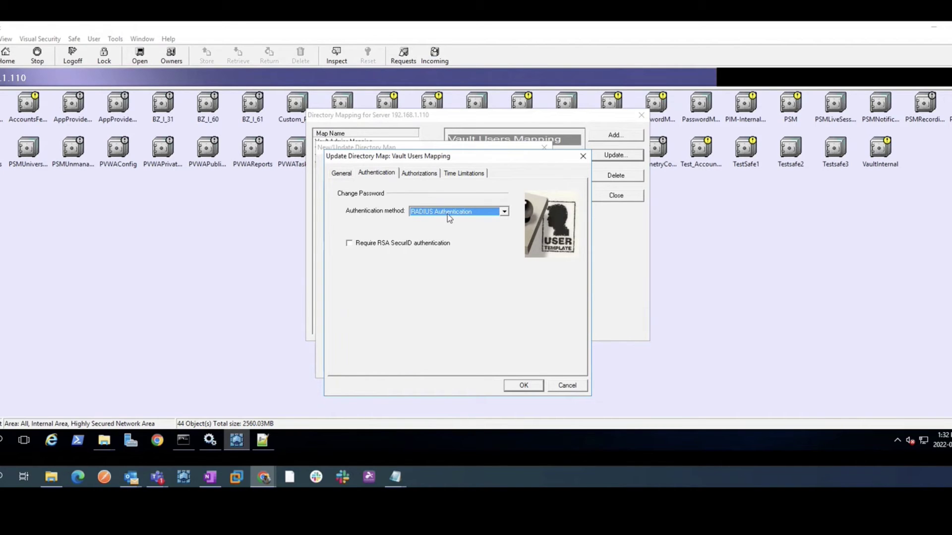
{"action": "left_click", "coordinate": [524, 388]}
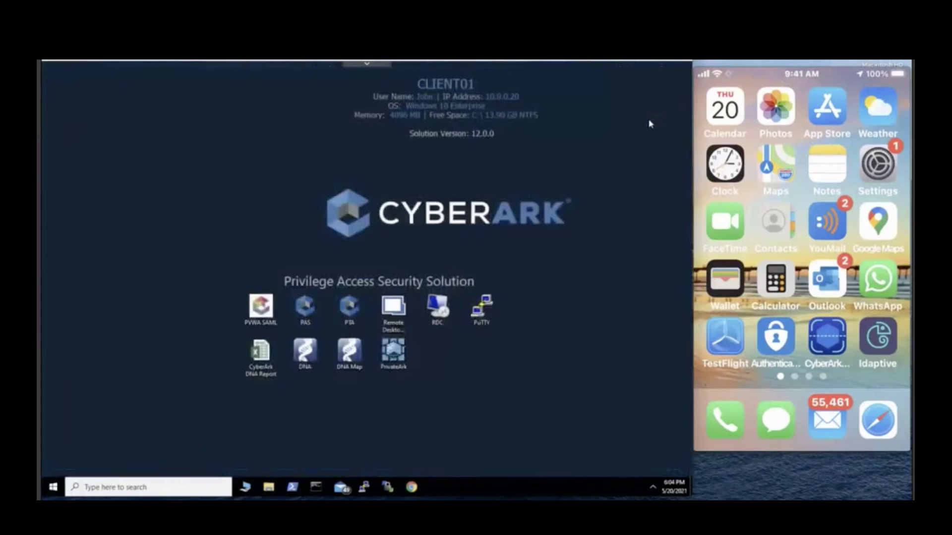
Open the PSM for SSH to RHEL07 session, pass the RADIUS challenge, then exit the root shell
{"action": "left_click", "coordinate": [482, 310]}
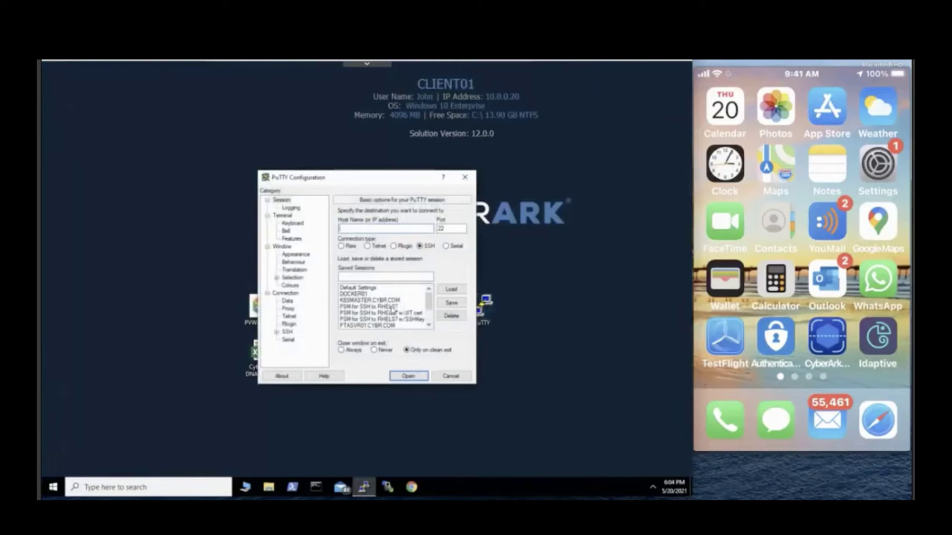
{"action": "left_click", "coordinate": [392, 308]}
{"action": "double_click", "coordinate": [407, 307]}
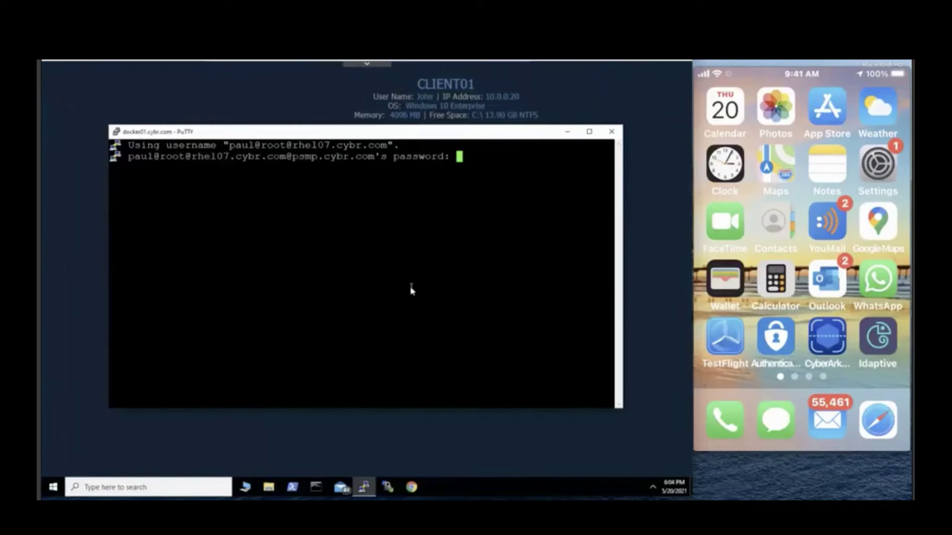
{"action": "key", "text": "Return"}
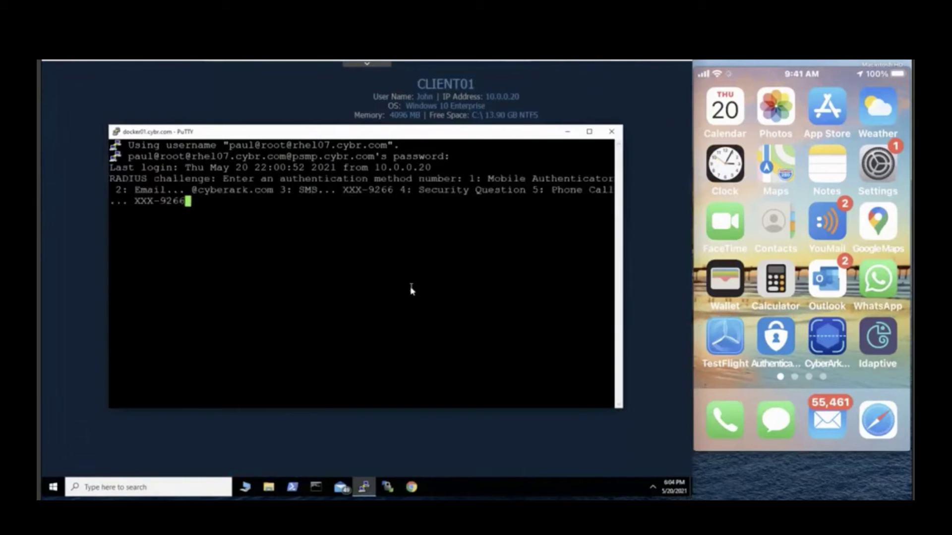
{"action": "key", "text": "Return"}
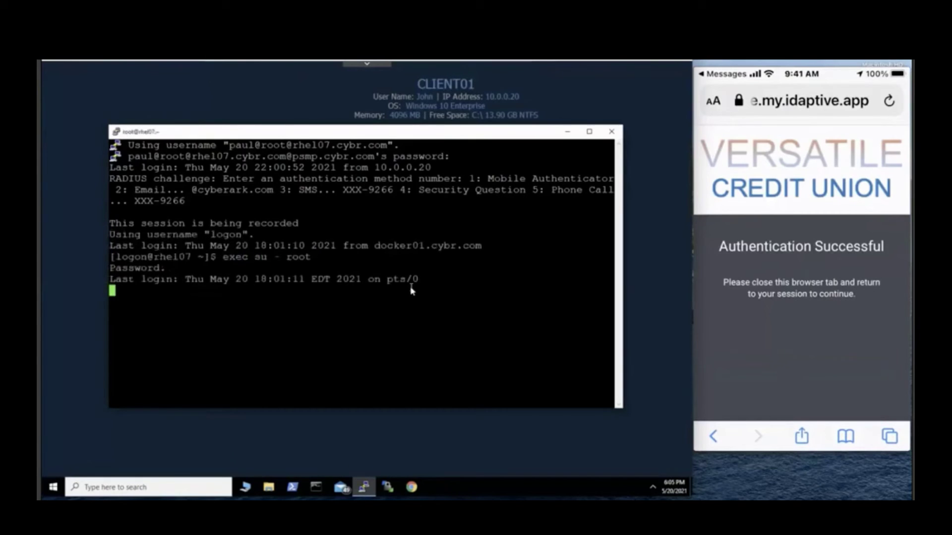
{"action": "type", "text": "exit"}
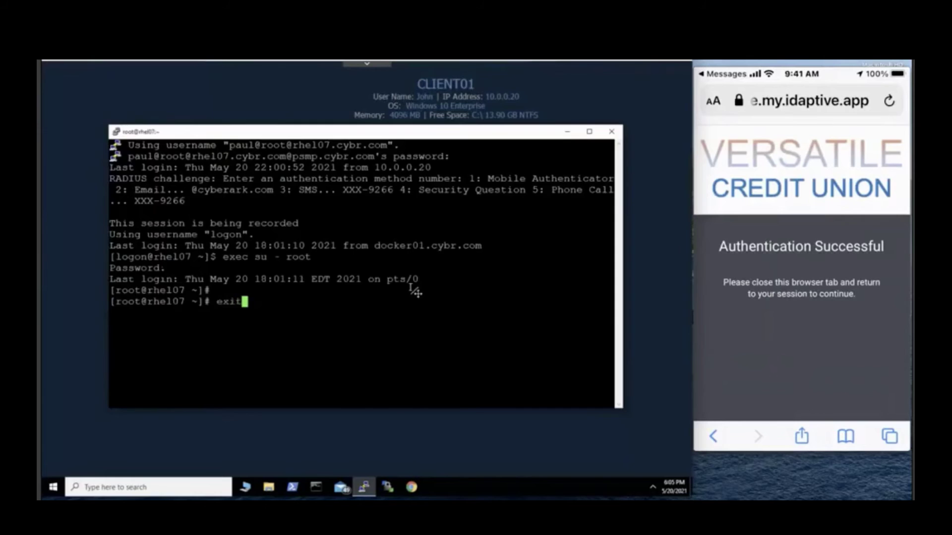
{"action": "key", "text": "Return"}
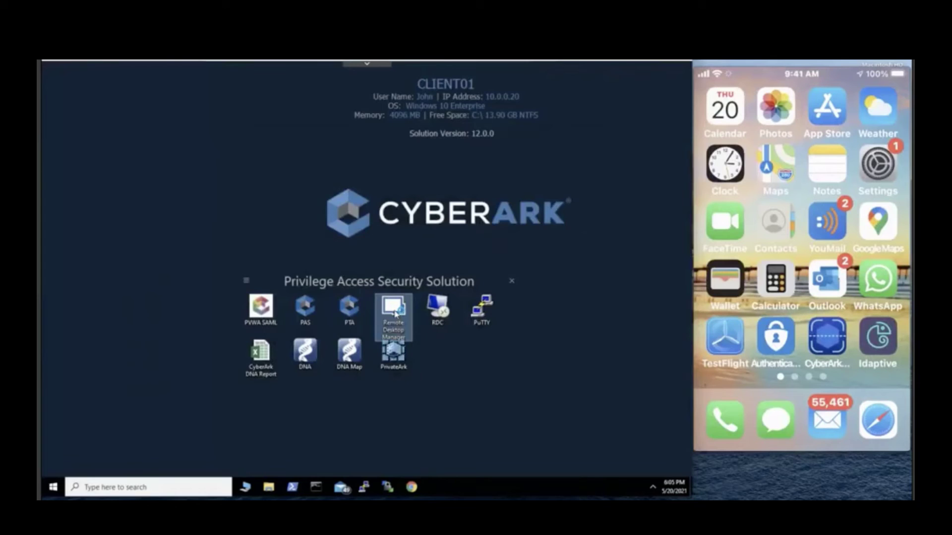
Open DC01 - RDP - x_admin with the vault password and choose method 1 (mobile authenticator)
{"action": "left_click", "coordinate": [396, 313]}
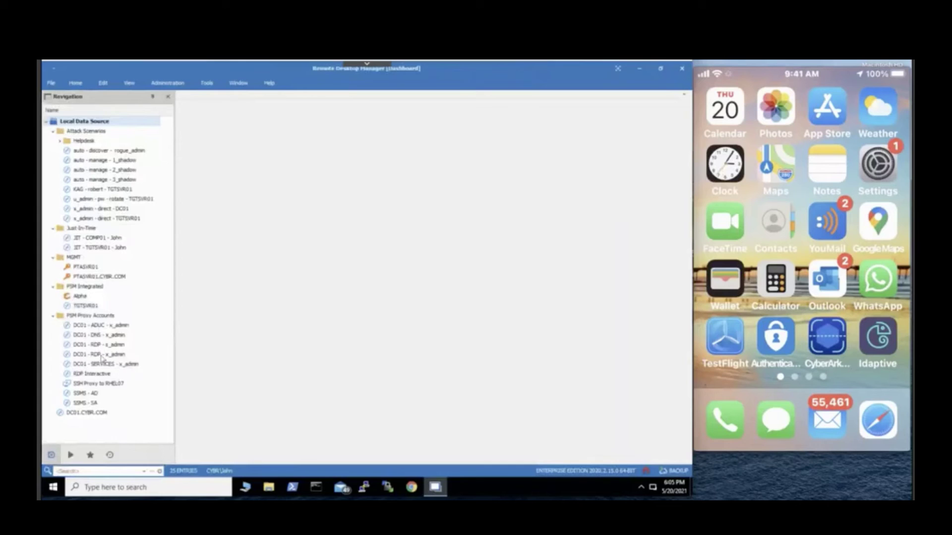
{"action": "left_click", "coordinate": [103, 356]}
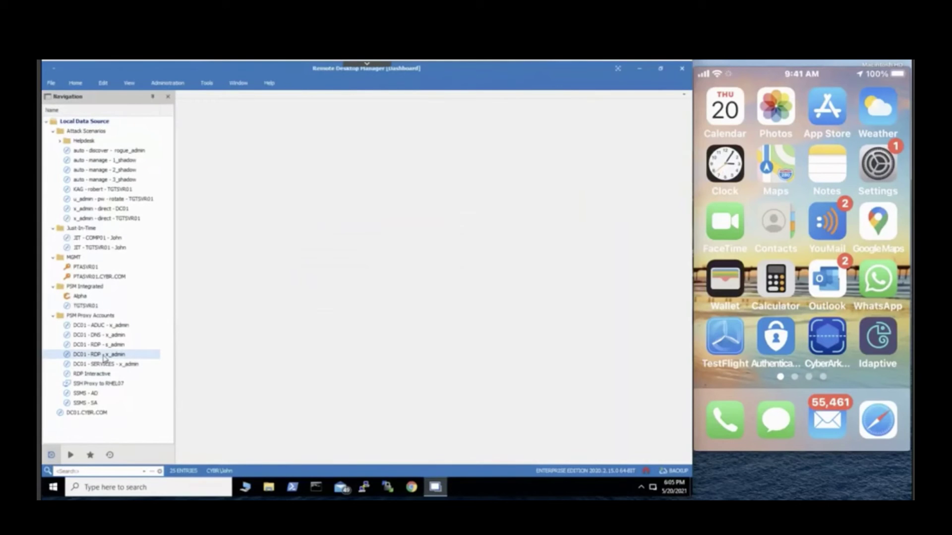
{"action": "double_click", "coordinate": [104, 356]}
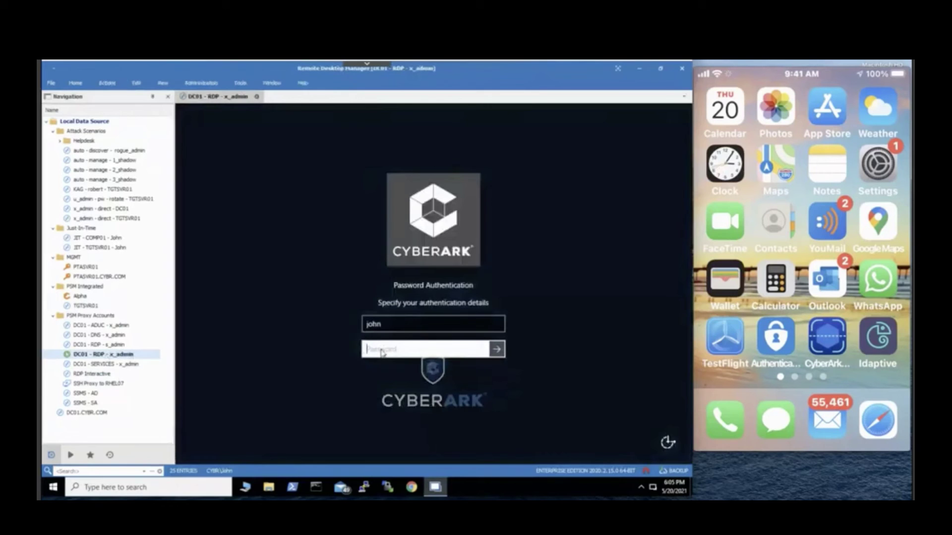
{"action": "type", "text": "*********"}
{"action": "key", "text": "Return"}
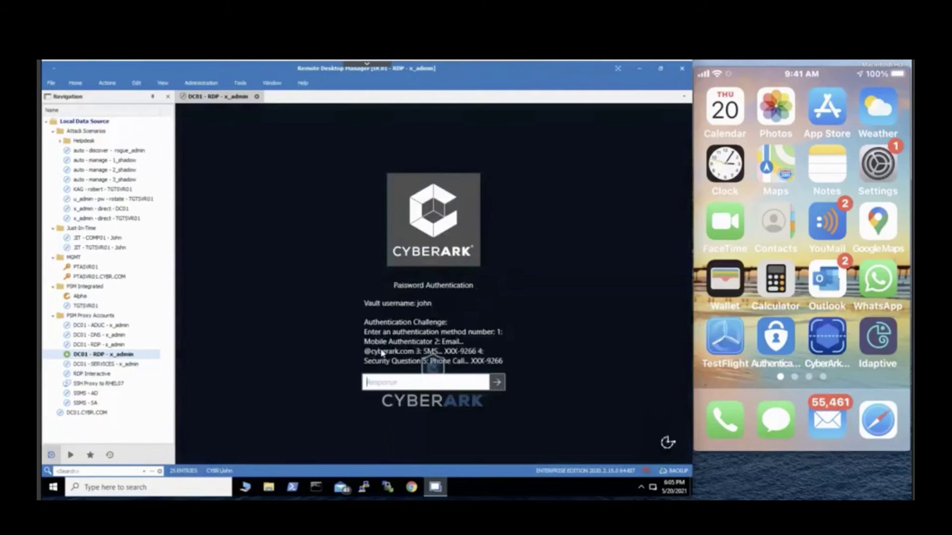
{"action": "type", "text": "1"}
{"action": "key", "text": "Return"}
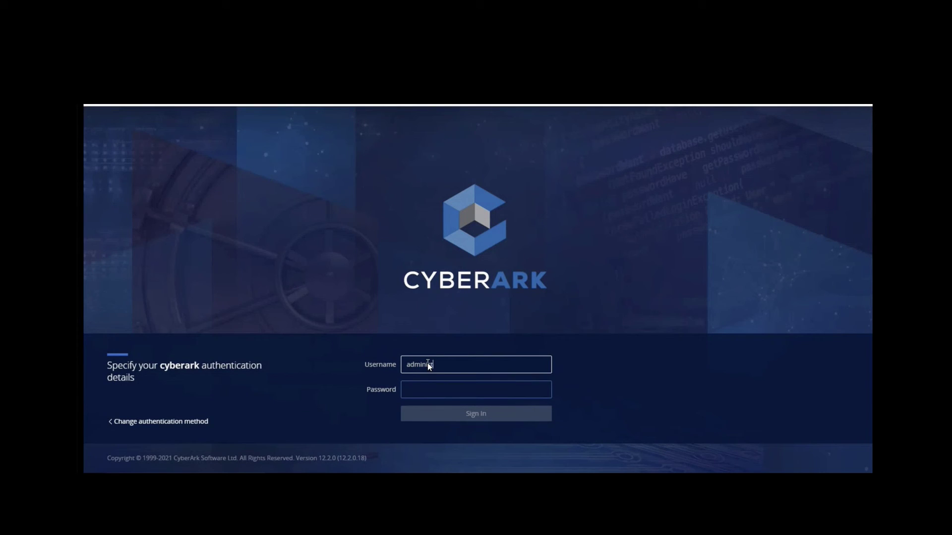
Sign in to PVWA as administrator with the account password
{"action": "type", "text": "administrator"}
{"action": "key", "text": "Tab"}
{"action": "type", "text": "C"}
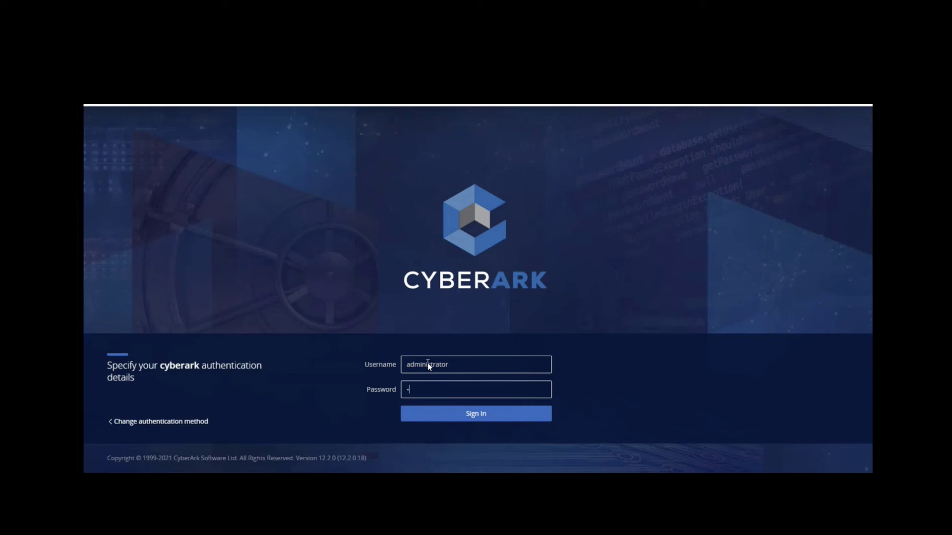
{"action": "key", "text": "Return"}
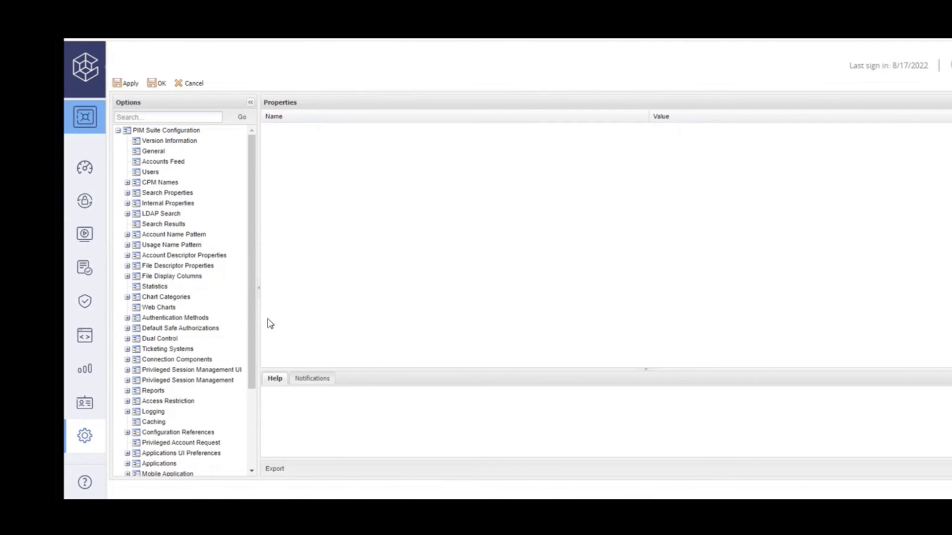
Set Enabled to Yes for the radius method under Authentication Methods, then apply and save
{"action": "left_click", "coordinate": [128, 318]}
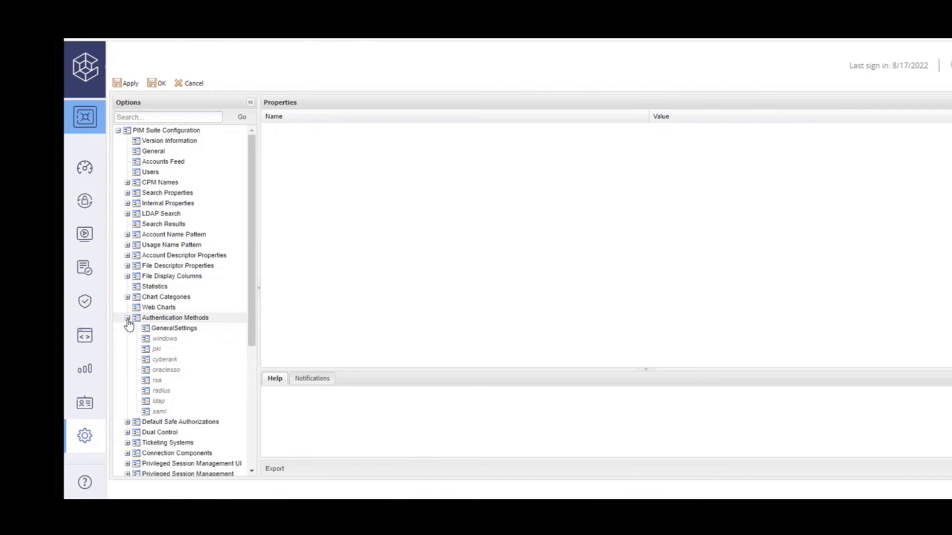
{"action": "left_click", "coordinate": [164, 391]}
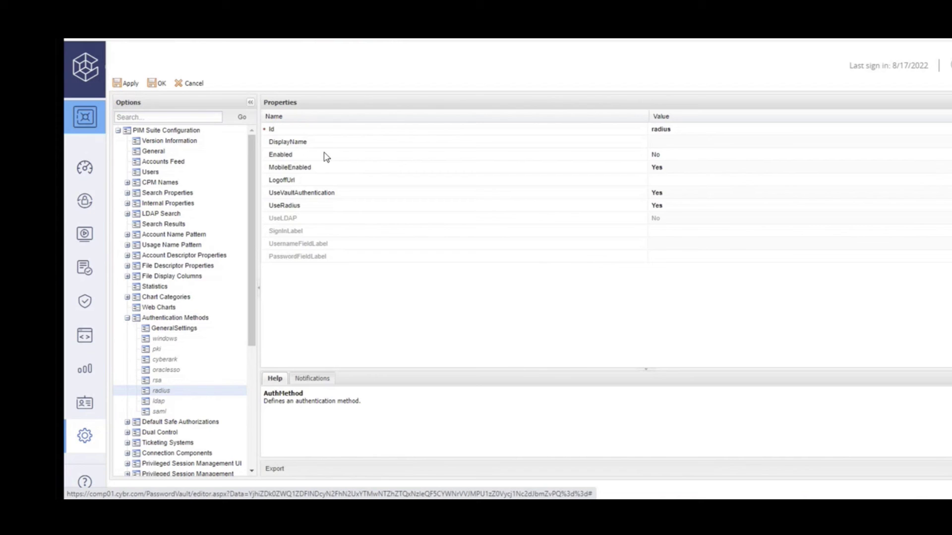
{"action": "left_click", "coordinate": [669, 155]}
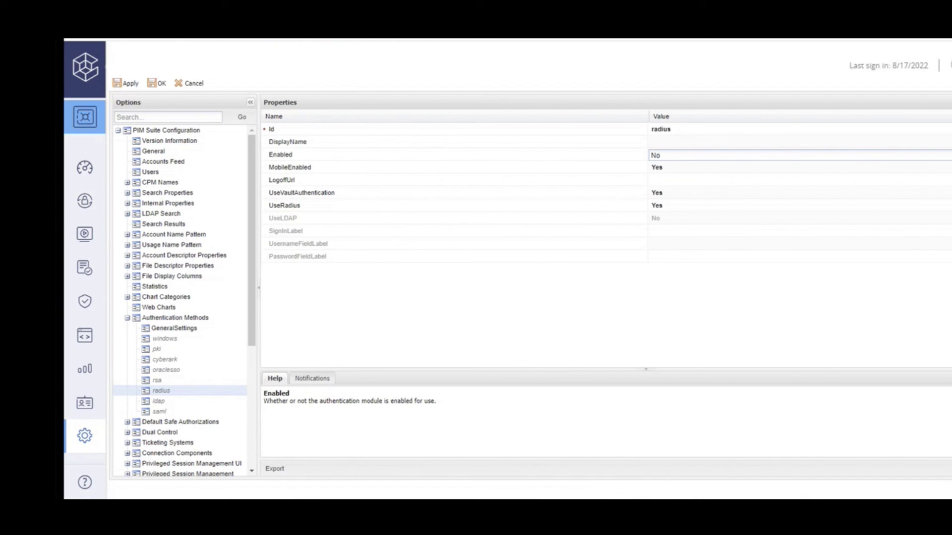
{"action": "left_click", "coordinate": [738, 176]}
{"action": "left_click", "coordinate": [130, 85]}
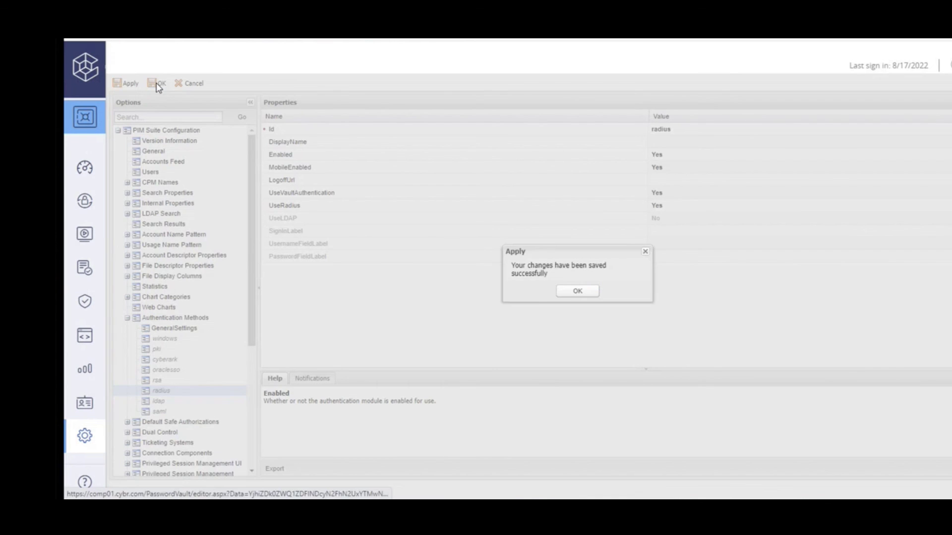
{"action": "left_click", "coordinate": [578, 291]}
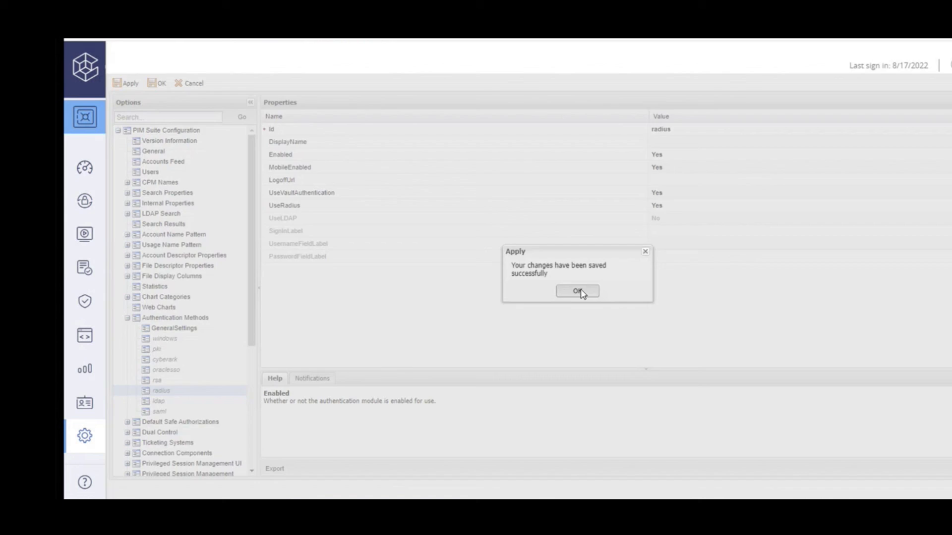
{"action": "left_click", "coordinate": [157, 83]}
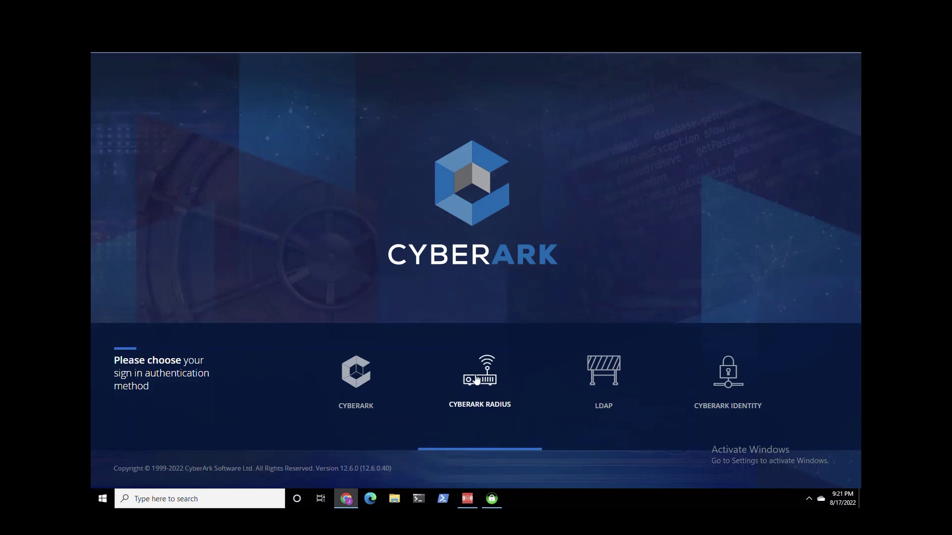
Sign in through CyberArk RADIUS with the user's credentials and choose method 1, email verification
{"action": "left_click", "coordinate": [476, 379]}
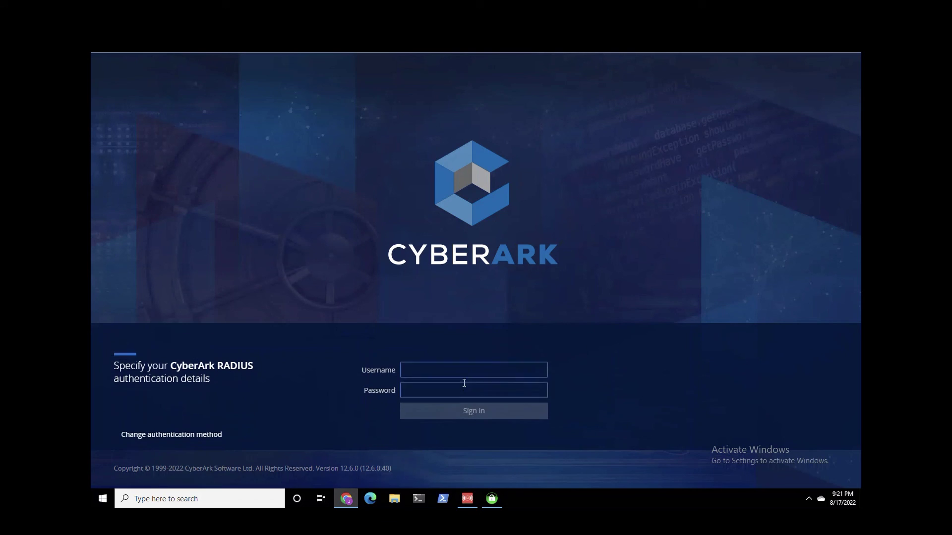
{"action": "type", "text": "dexter"}
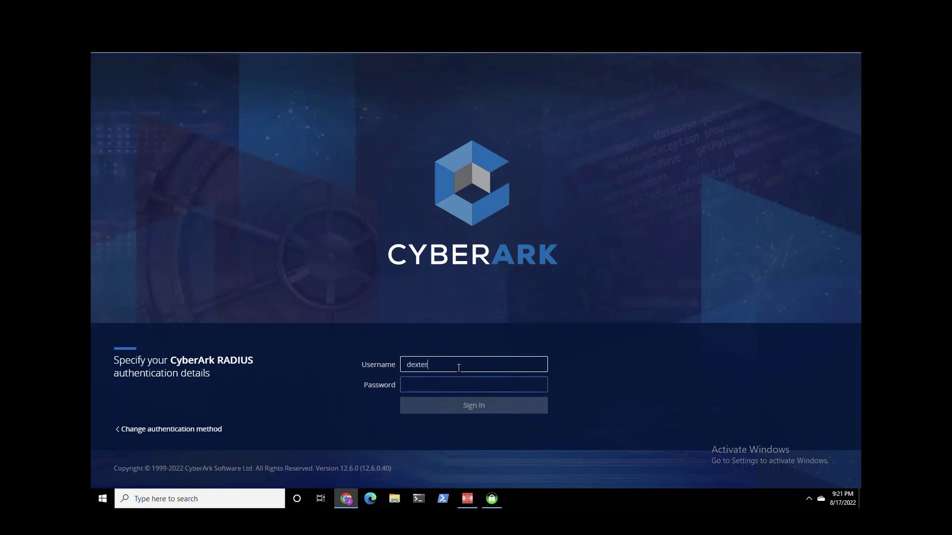
{"action": "key", "text": "Tab"}
{"action": "type", "text": "*********"}
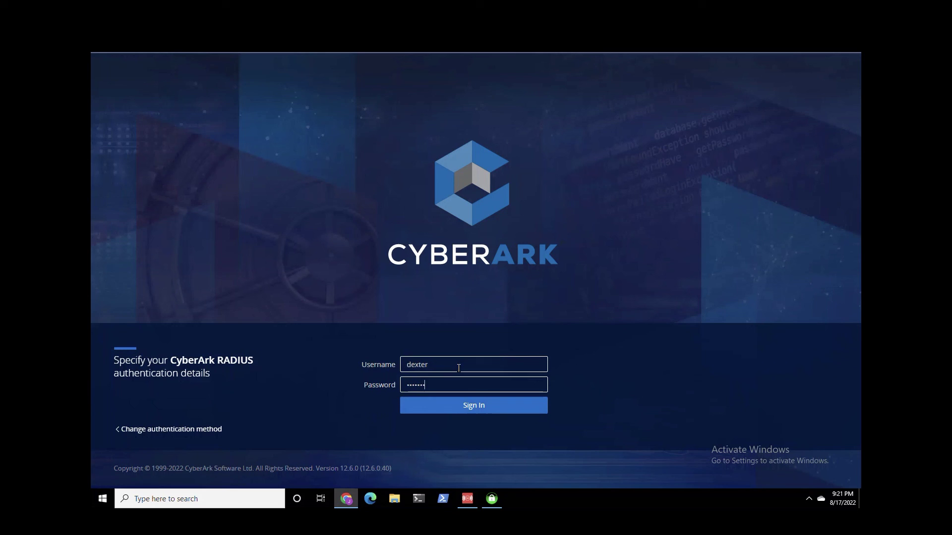
{"action": "key", "text": "Return"}
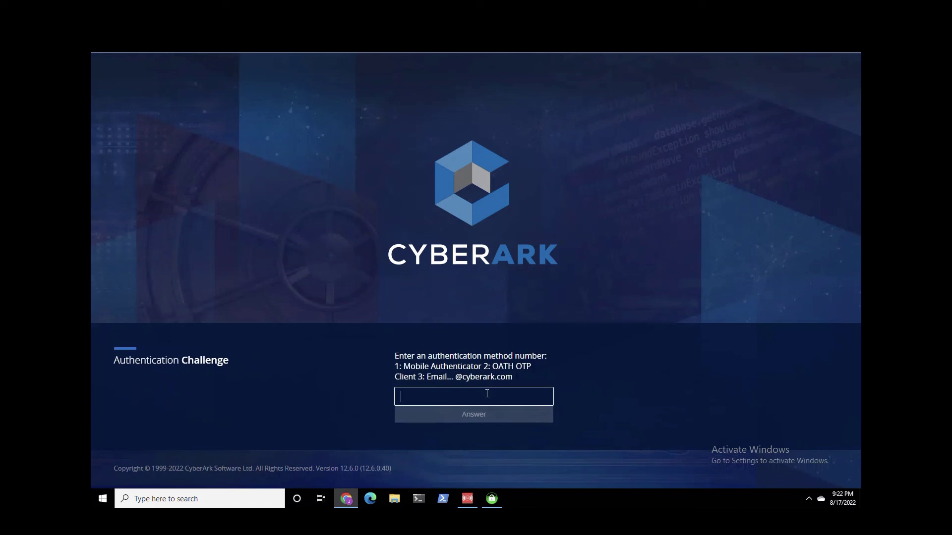
{"action": "type", "text": "1"}
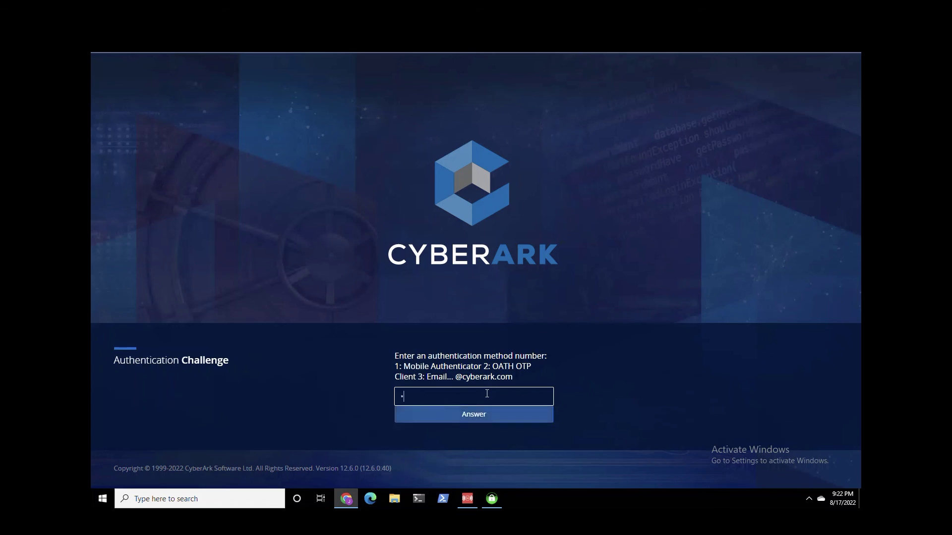
{"action": "left_click", "coordinate": [474, 415]}
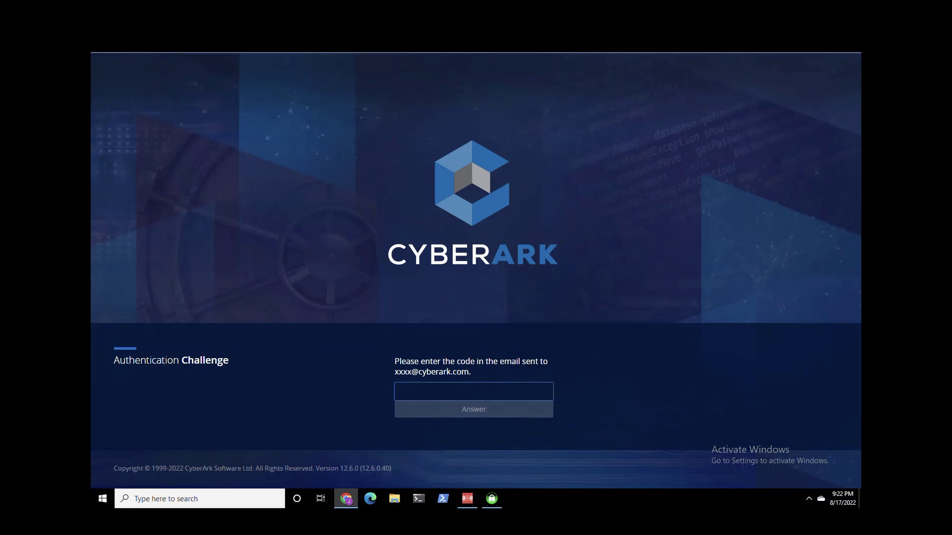
Copy the one-time code from the Authentication Needed email
{"action": "key", "text": "alt+Tab"}
{"action": "left_click_drag", "start_coordinate": [469, 72], "coordinate": [570, 55]}
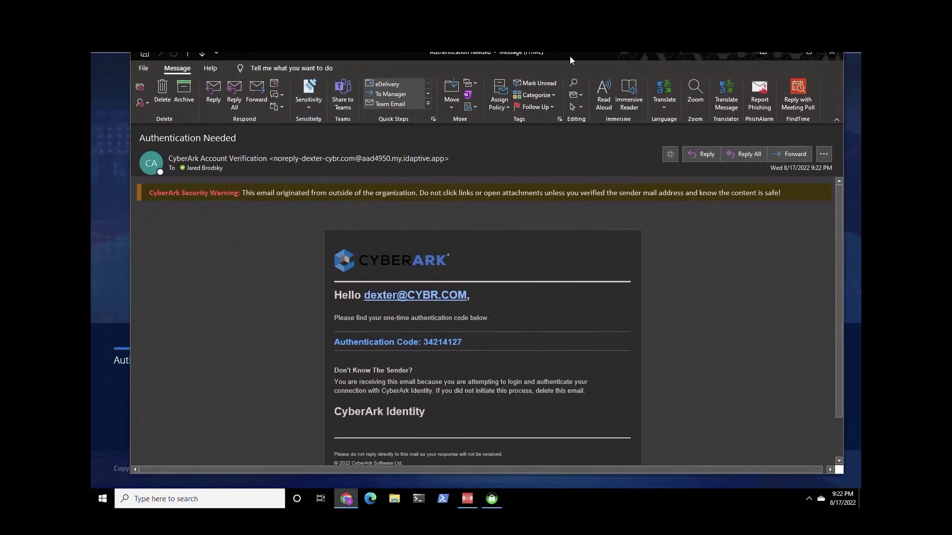
{"action": "double_click", "coordinate": [439, 342]}
{"action": "right_click", "coordinate": [439, 343]}
{"action": "left_click", "coordinate": [450, 349]}
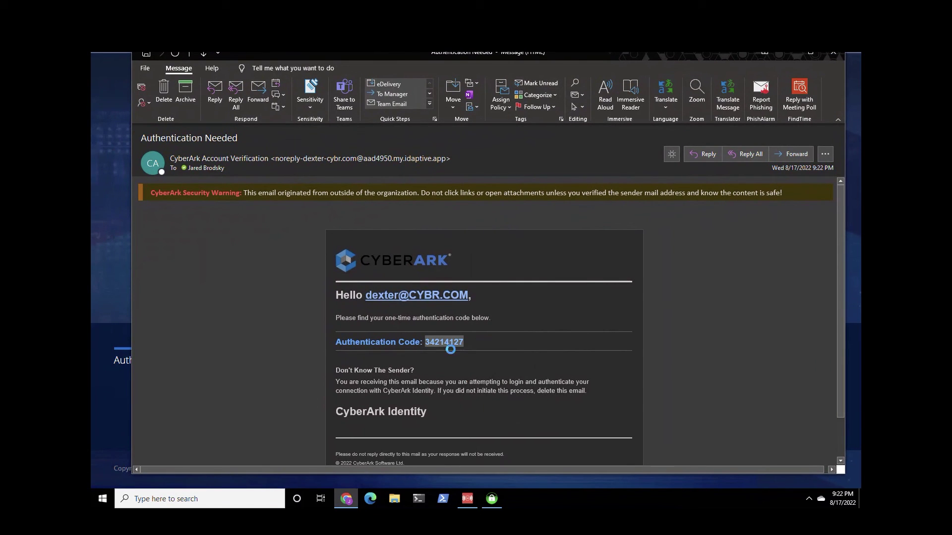
Paste the copied code as plain text into the challenge field and submit the answer
{"action": "left_click", "coordinate": [786, 53]}
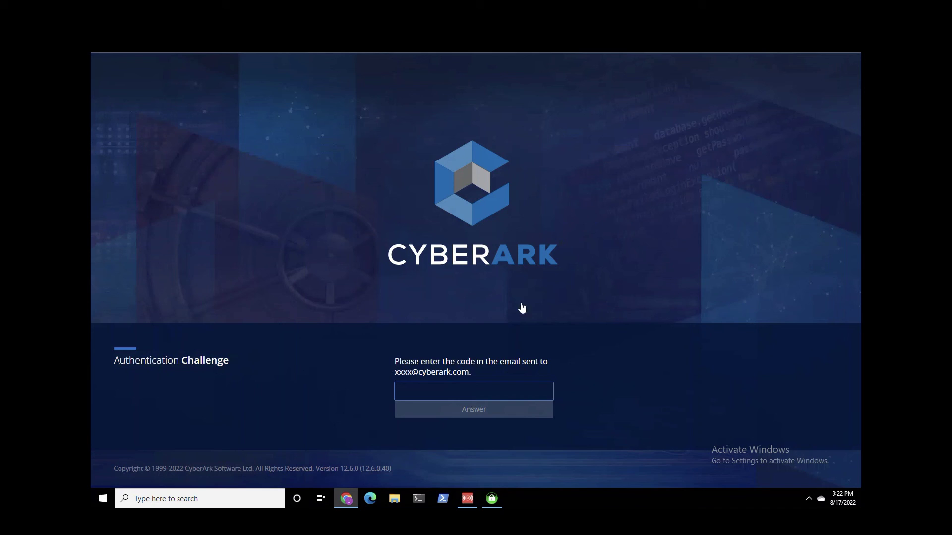
{"action": "left_click", "coordinate": [472, 392]}
{"action": "right_click", "coordinate": [472, 393]}
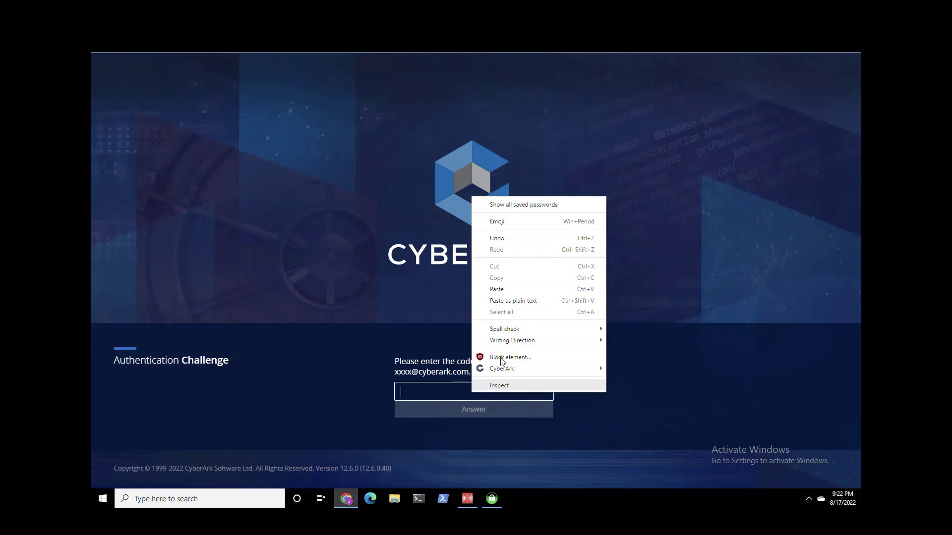
{"action": "left_click", "coordinate": [511, 301]}
{"action": "left_click", "coordinate": [475, 415]}
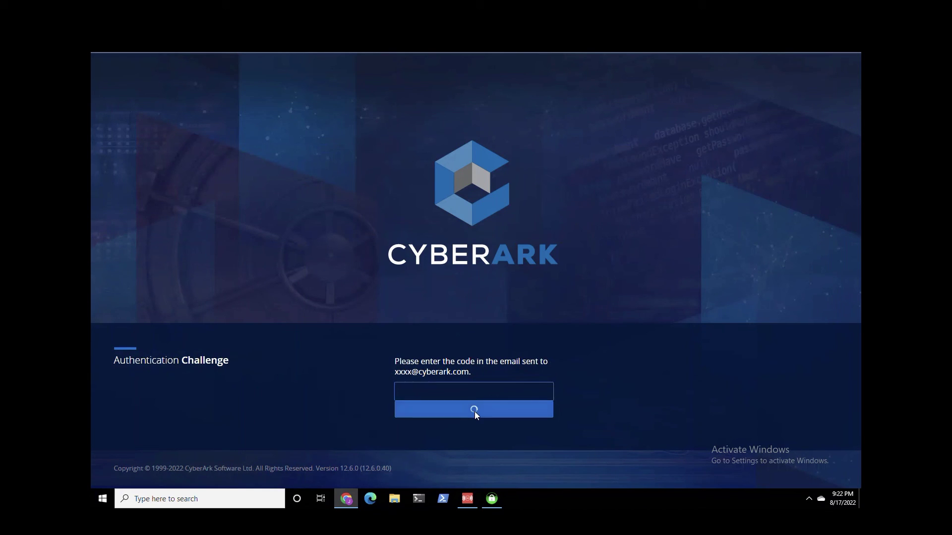